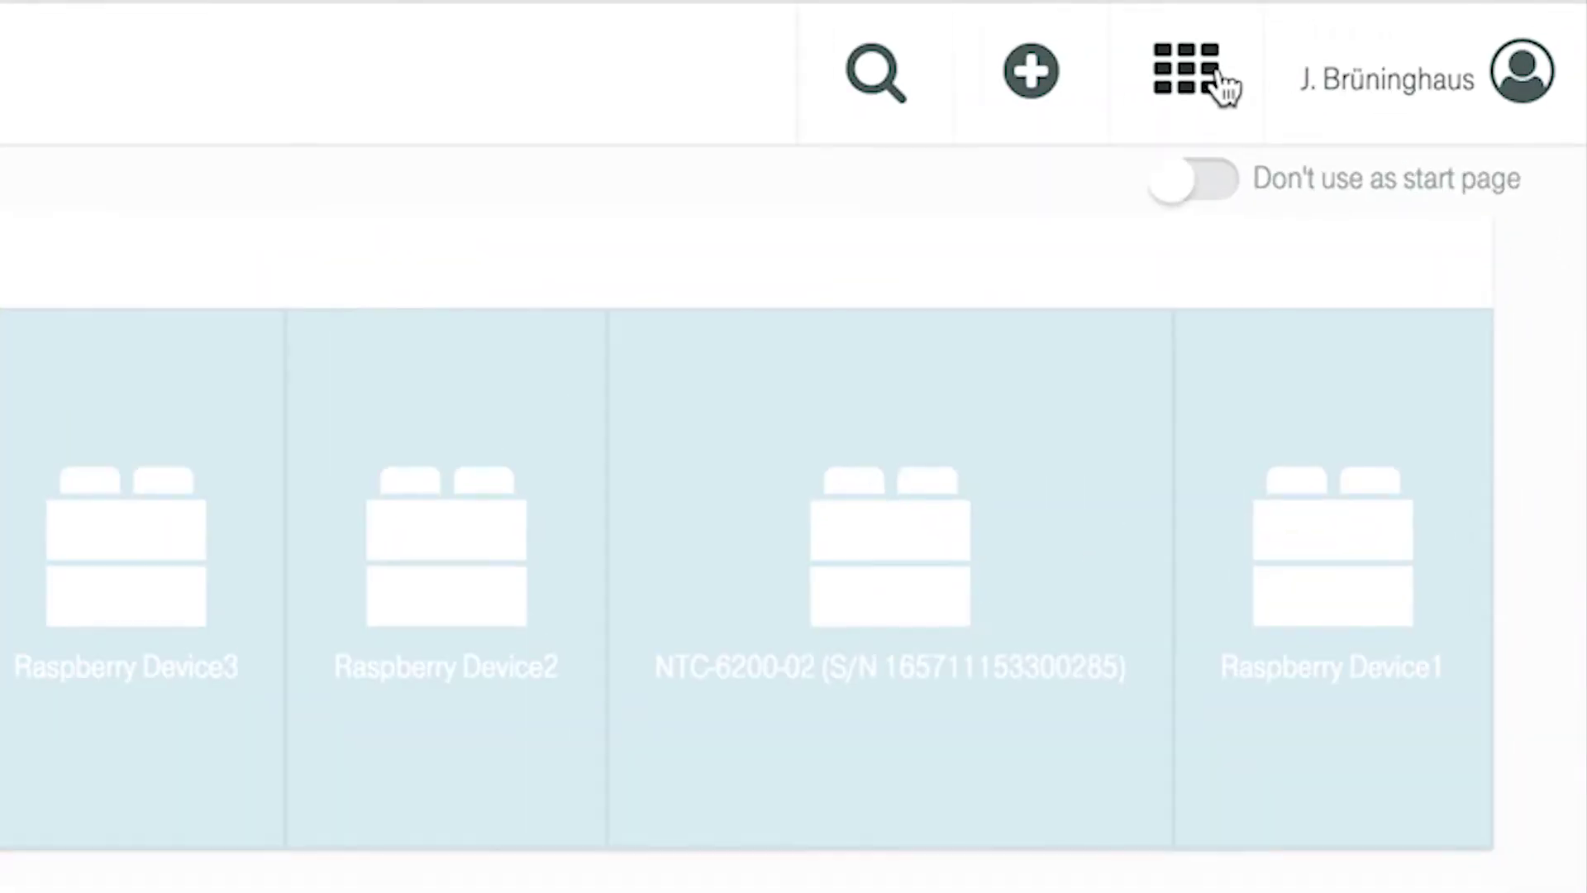
- Browse the app switcher, open and cancel the empty Create device dialog, then reopen the app list
left_click(1421, 31)
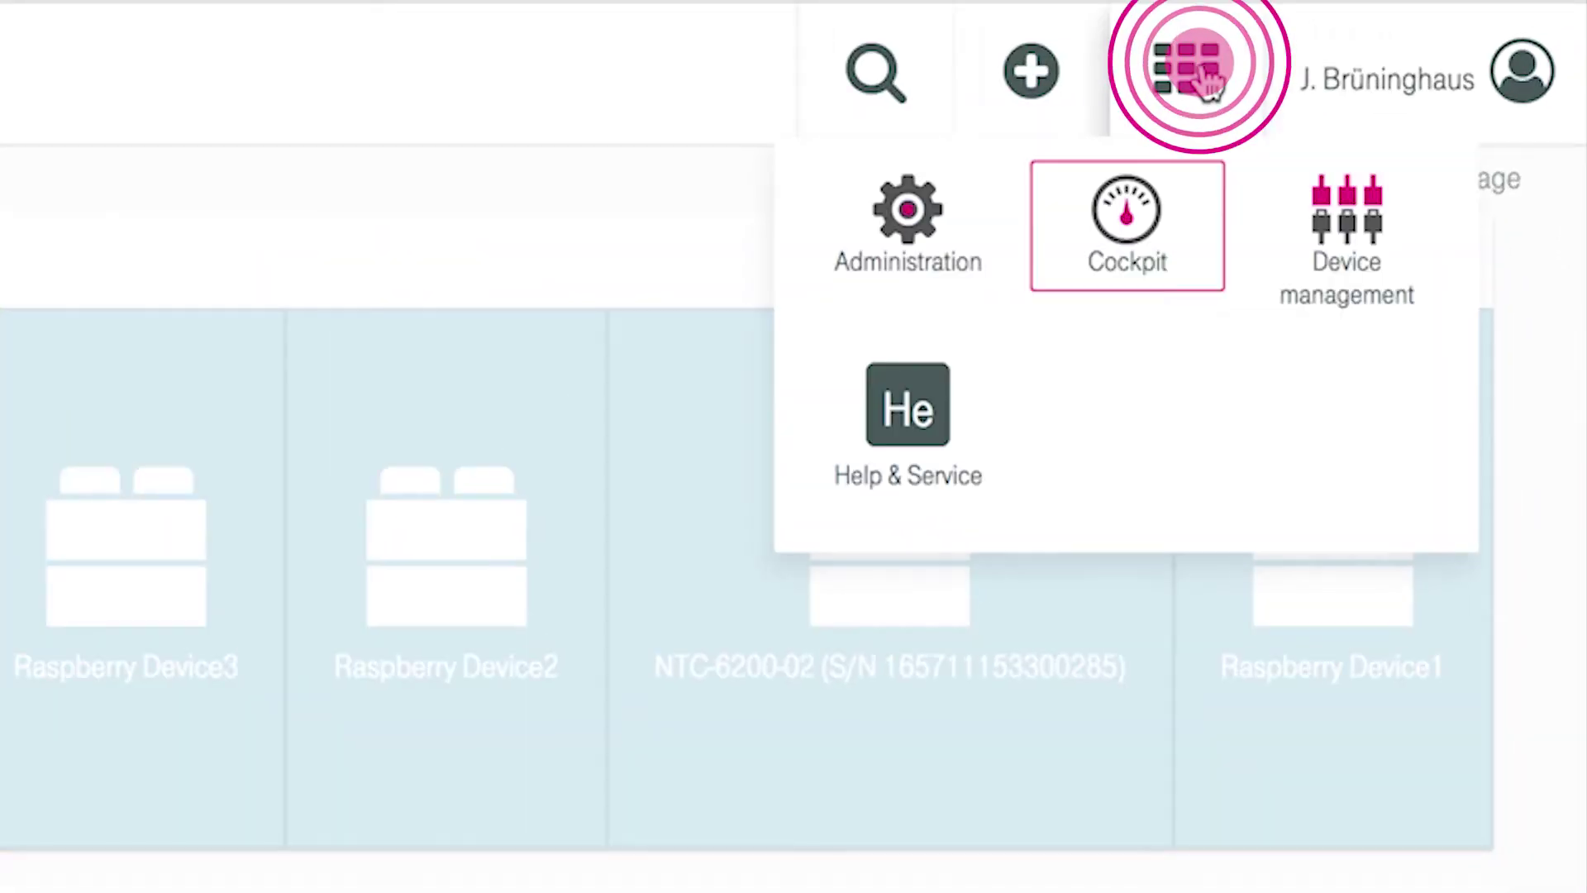
left_click(1374, 216)
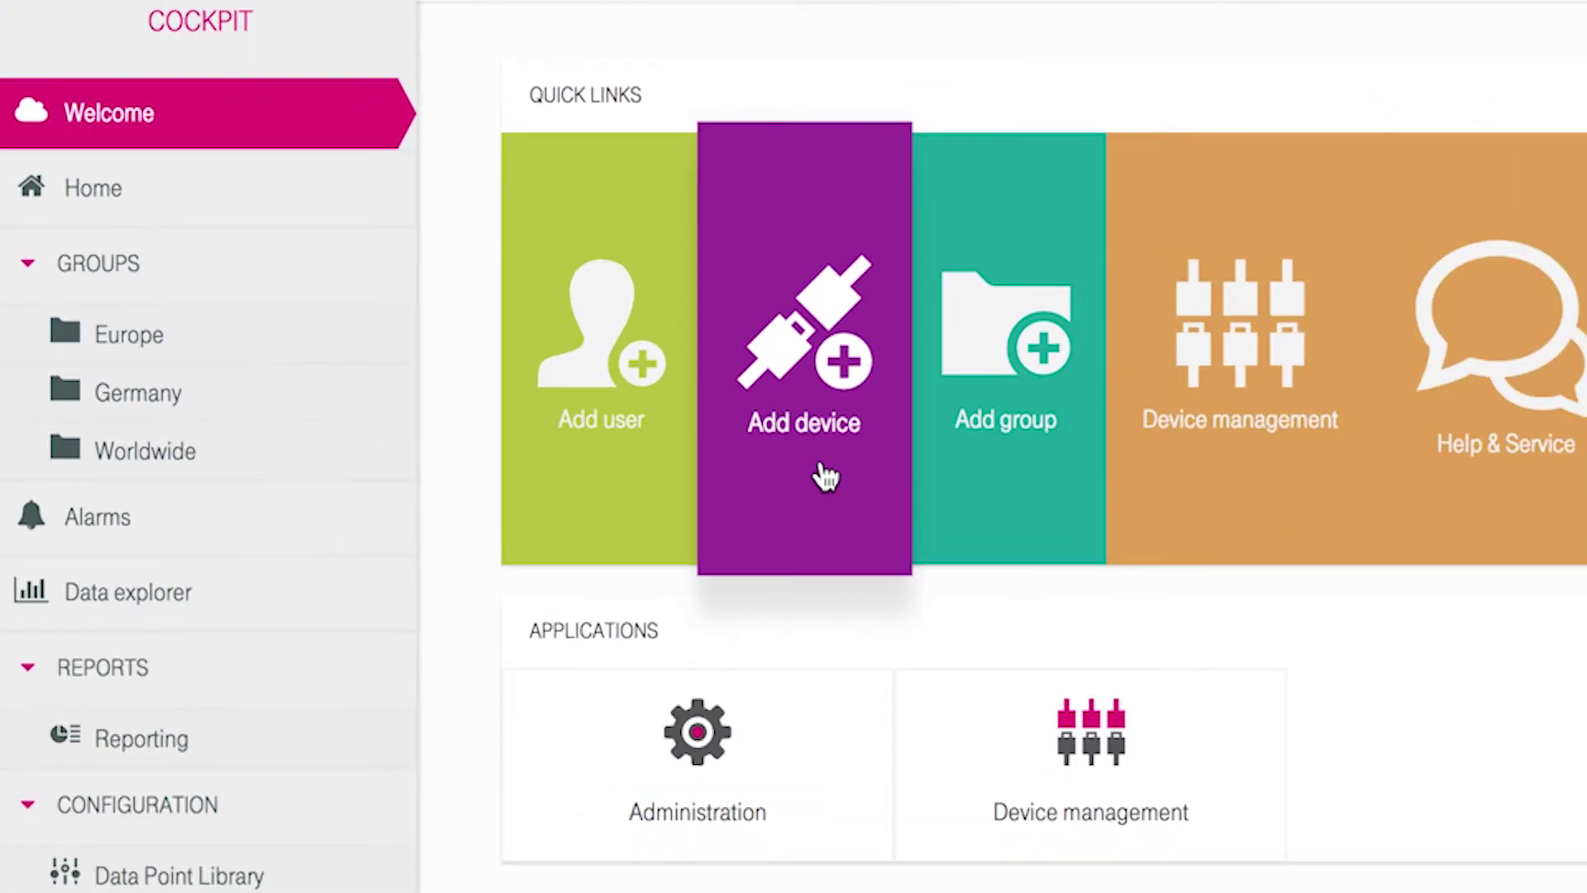
left_click(825, 477)
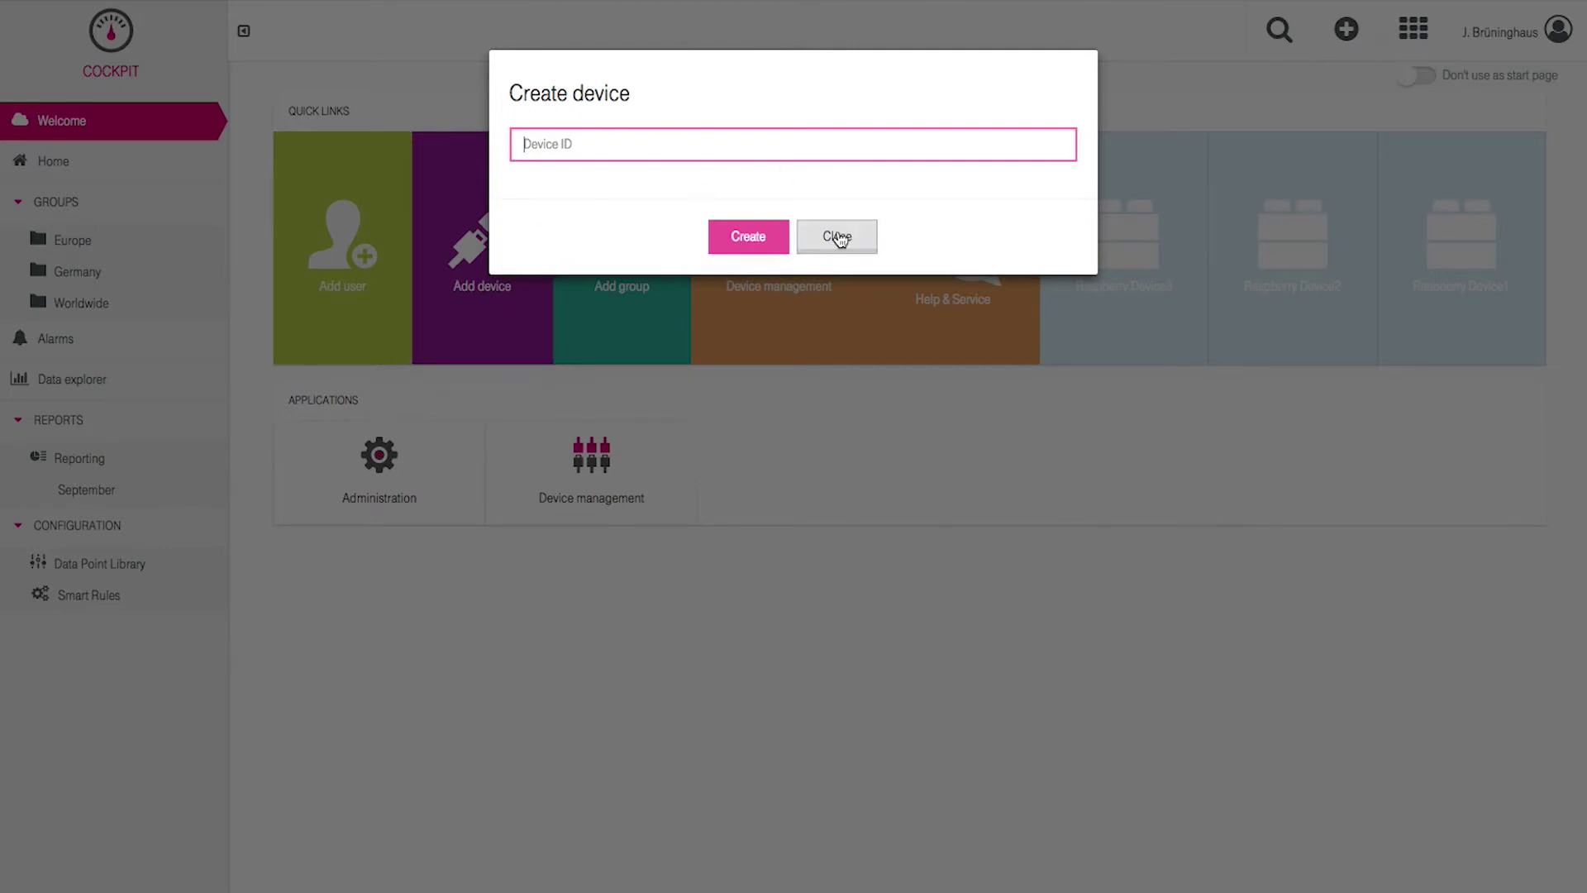
left_click(838, 238)
left_click(1413, 29)
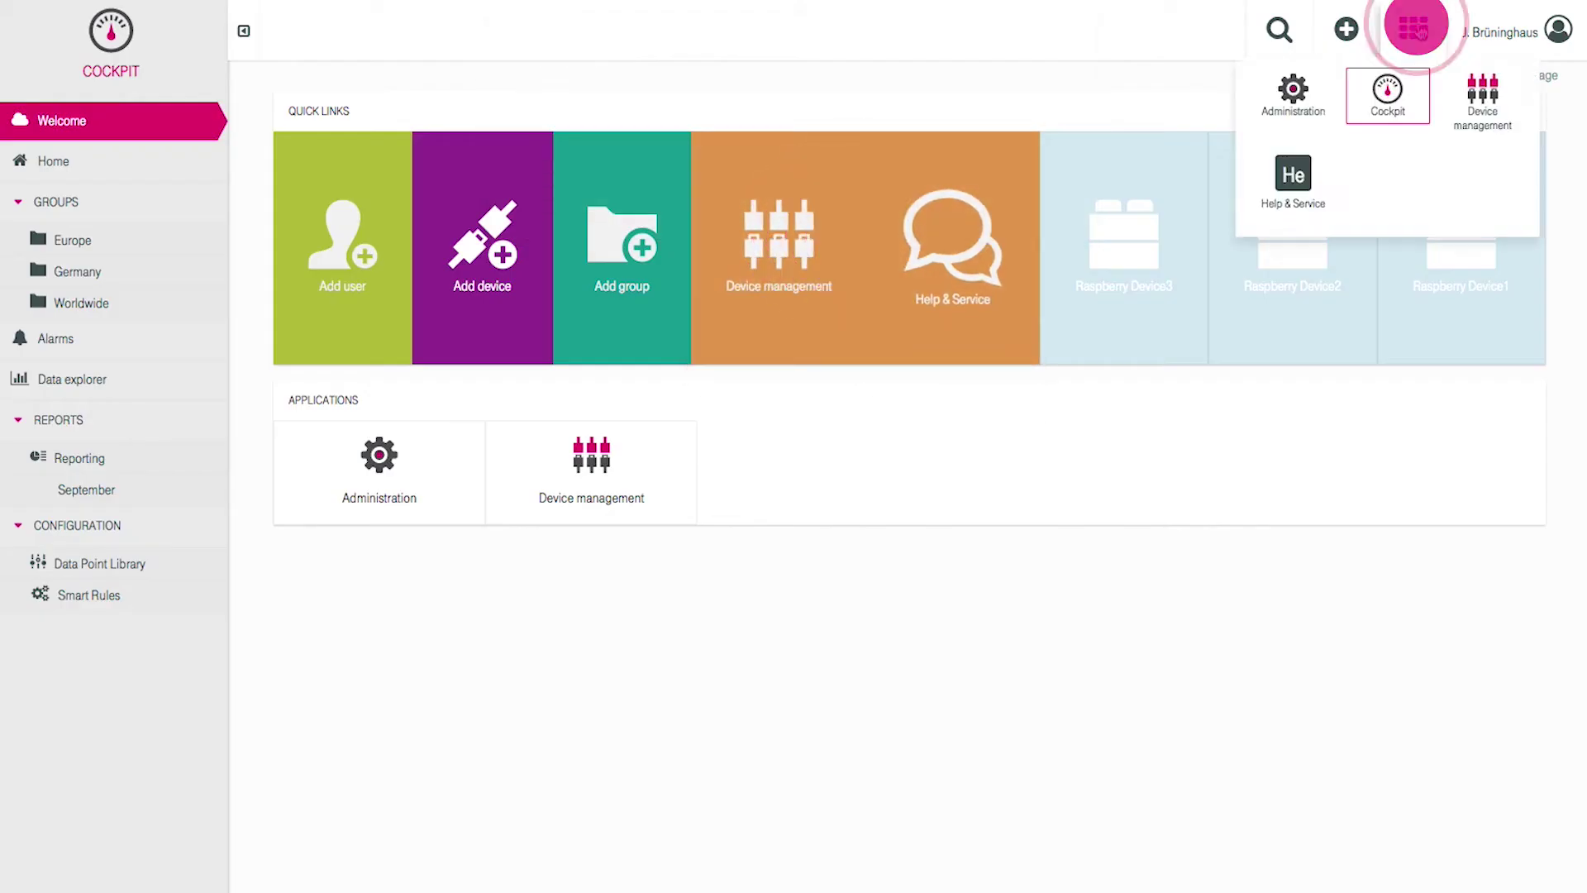
- Switch to Device management and register a device with ID Device4 in the North group
left_click(1486, 92)
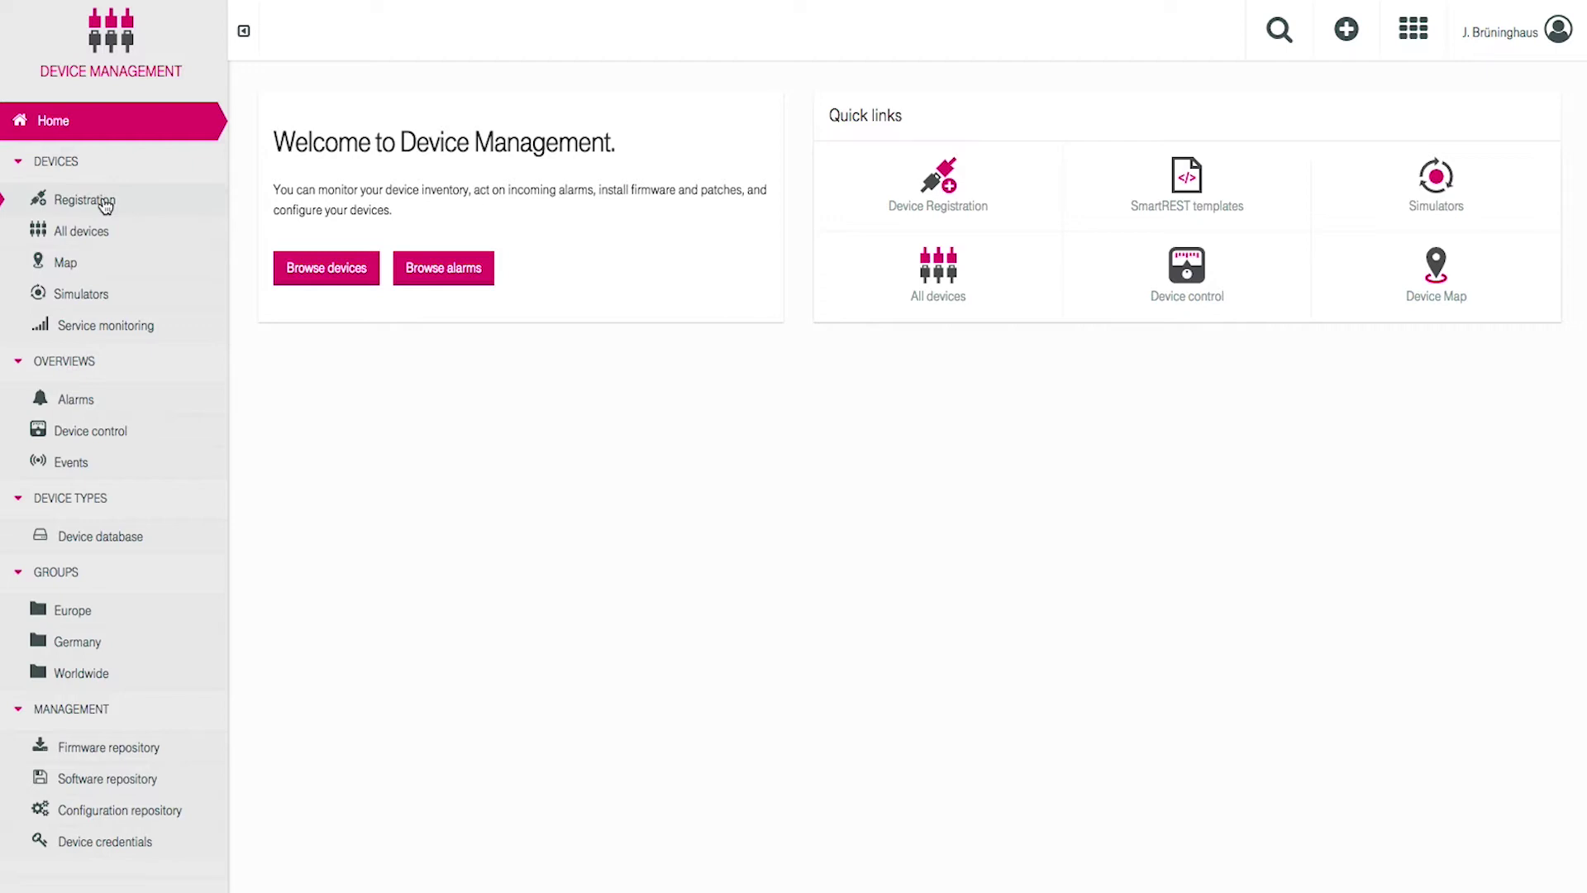
left_click(104, 198)
left_click(1339, 88)
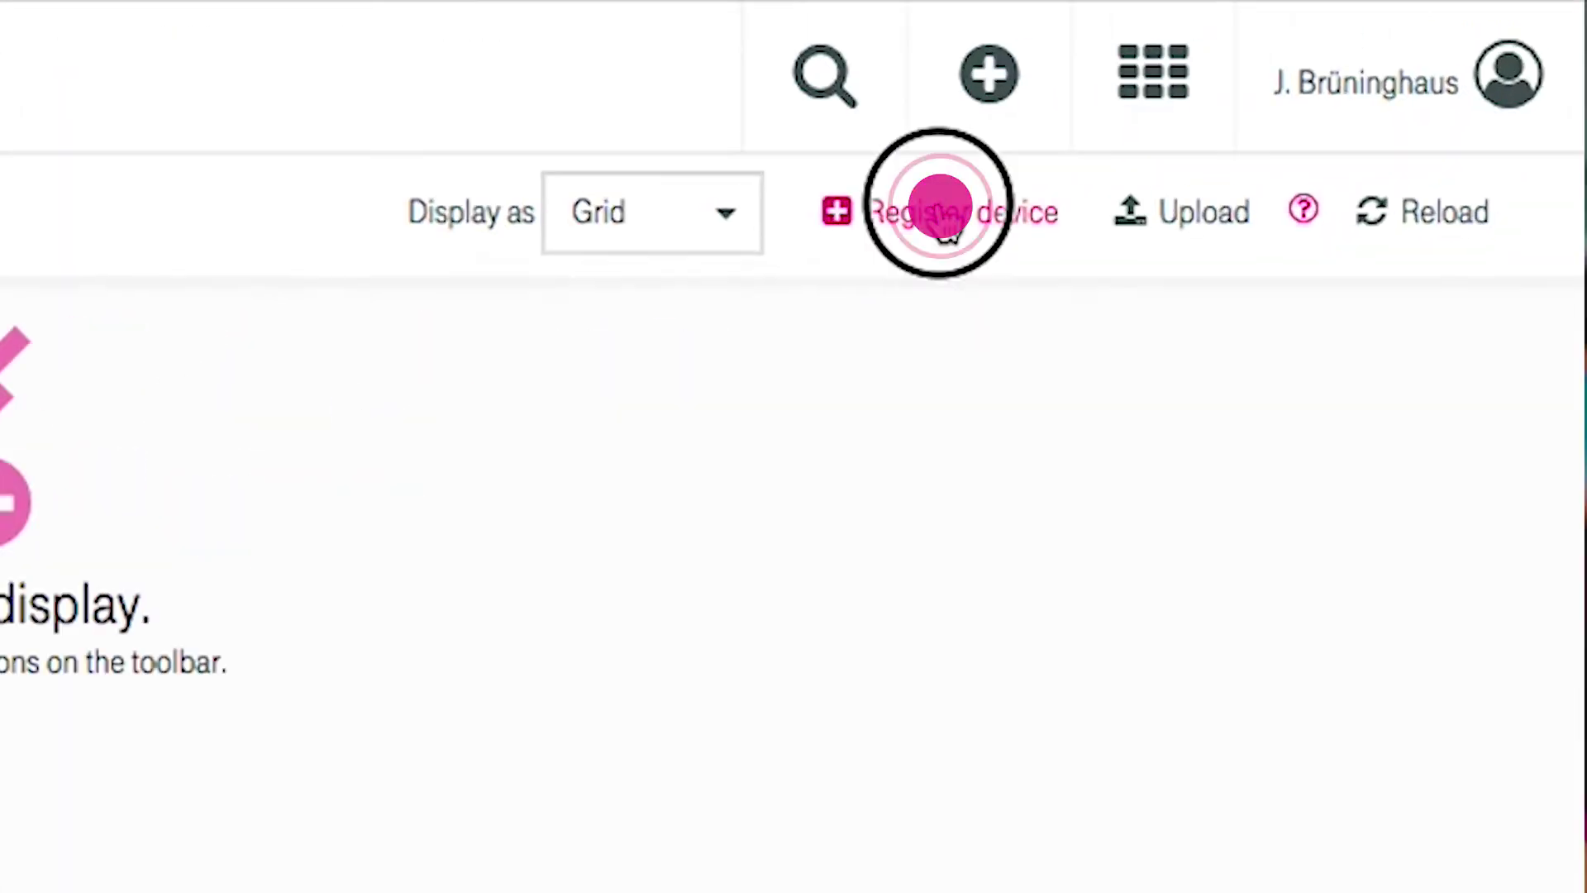
left_click(1236, 139)
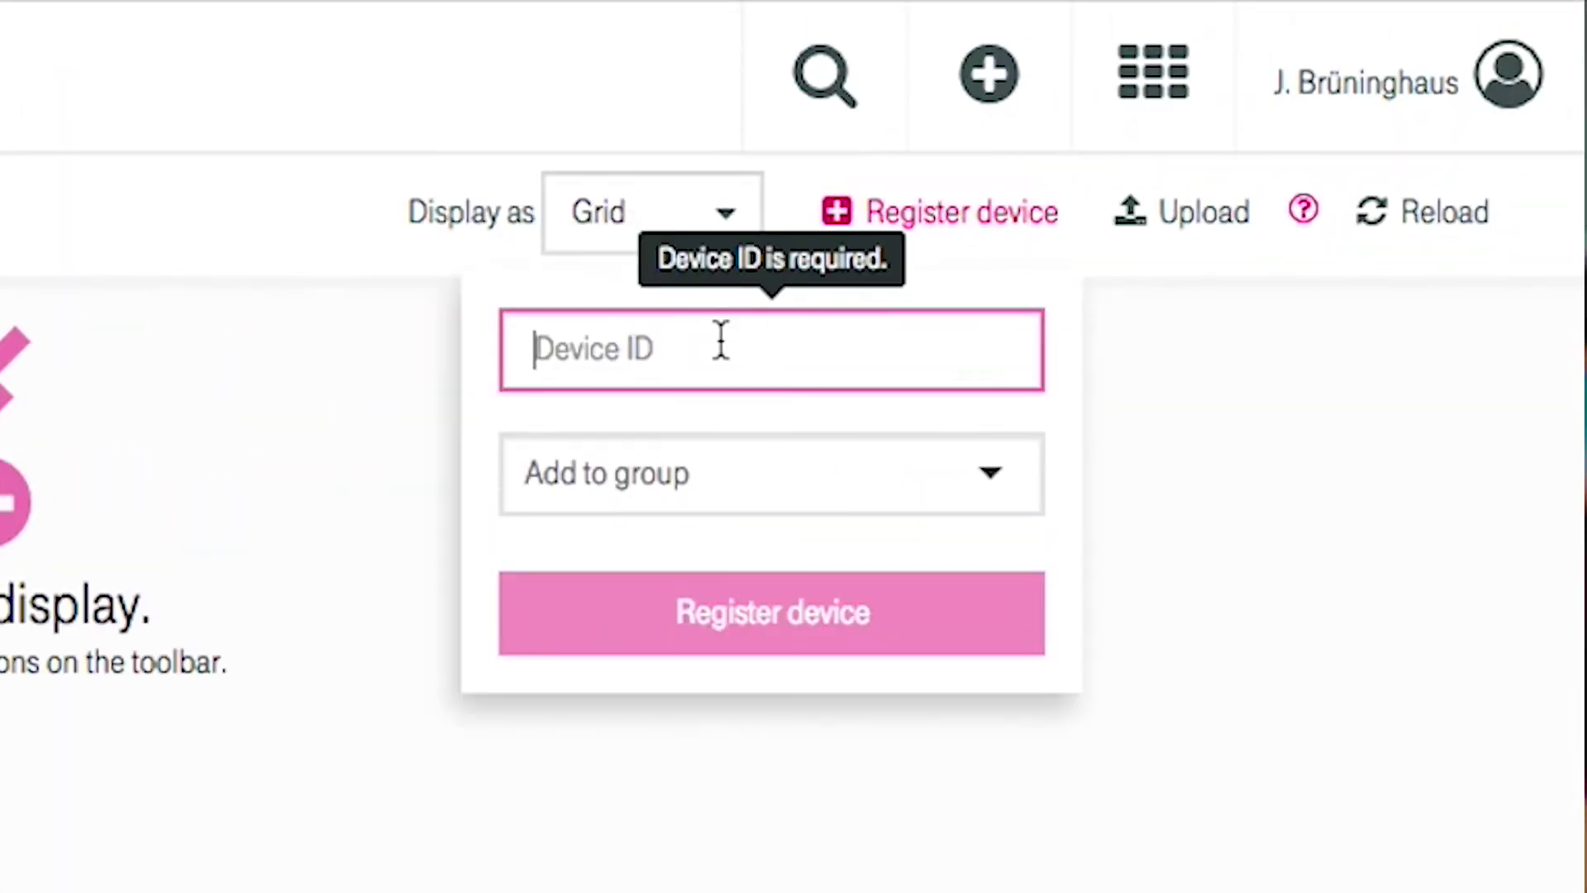
type("Device4")
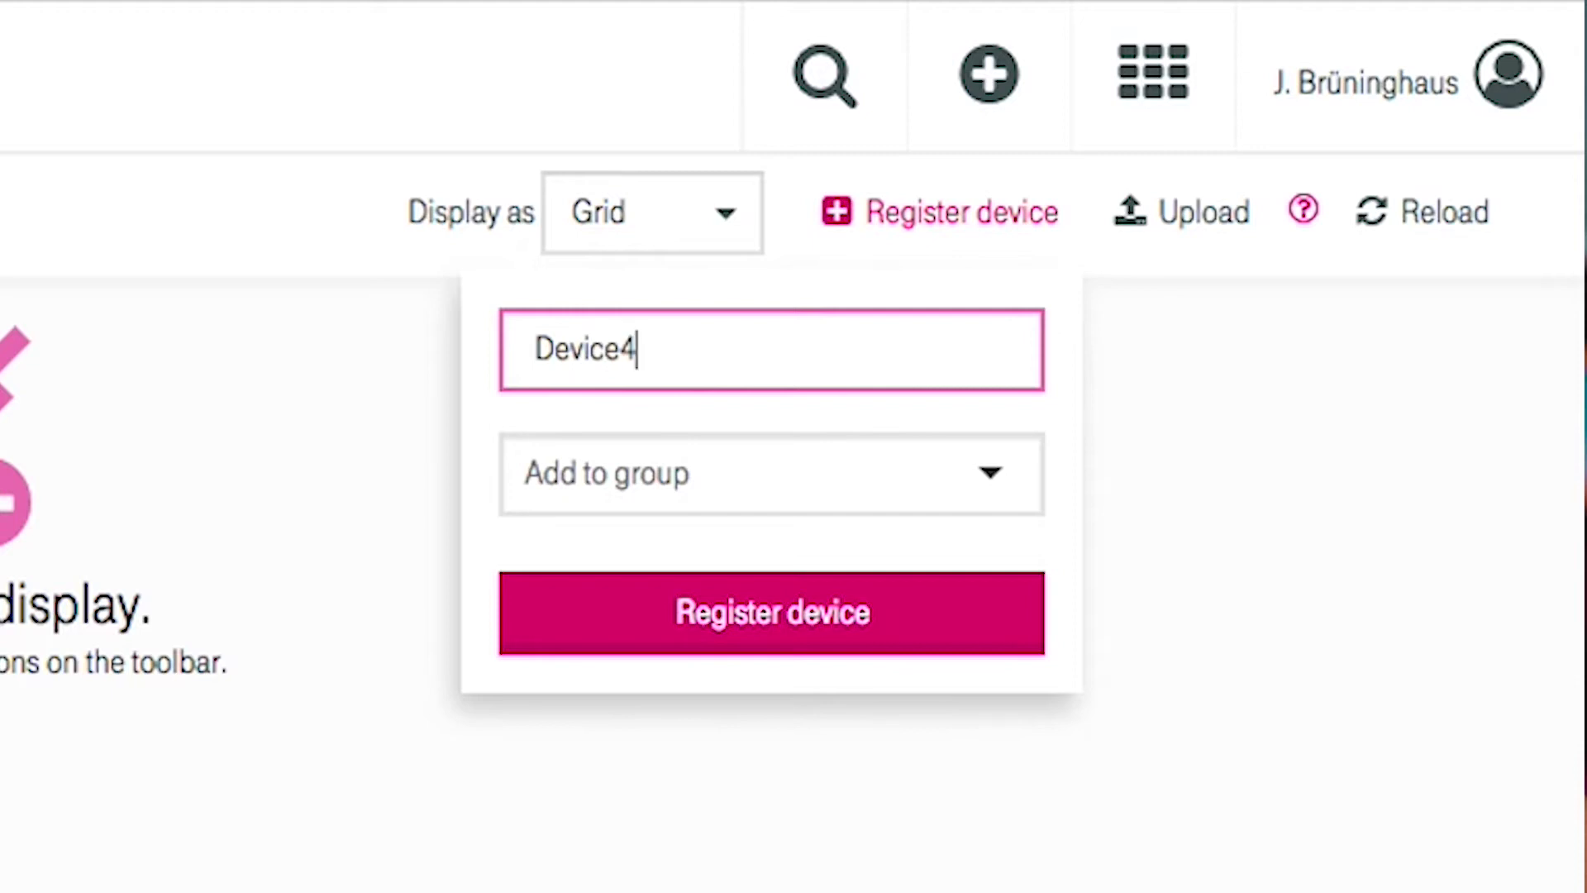
left_click(996, 483)
left_click(567, 789)
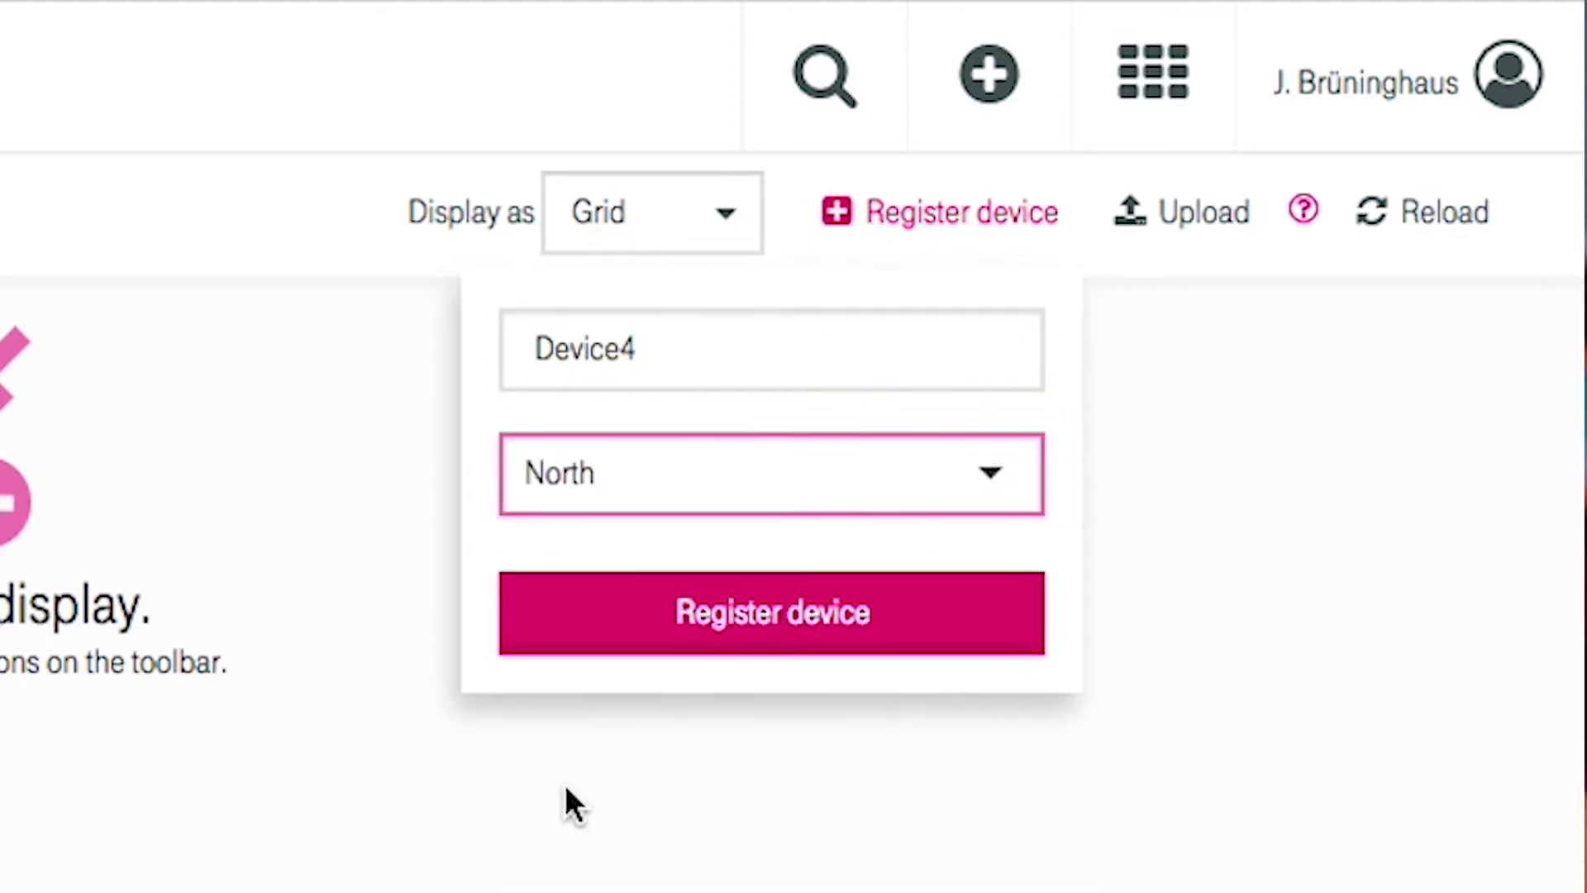
left_click(748, 632)
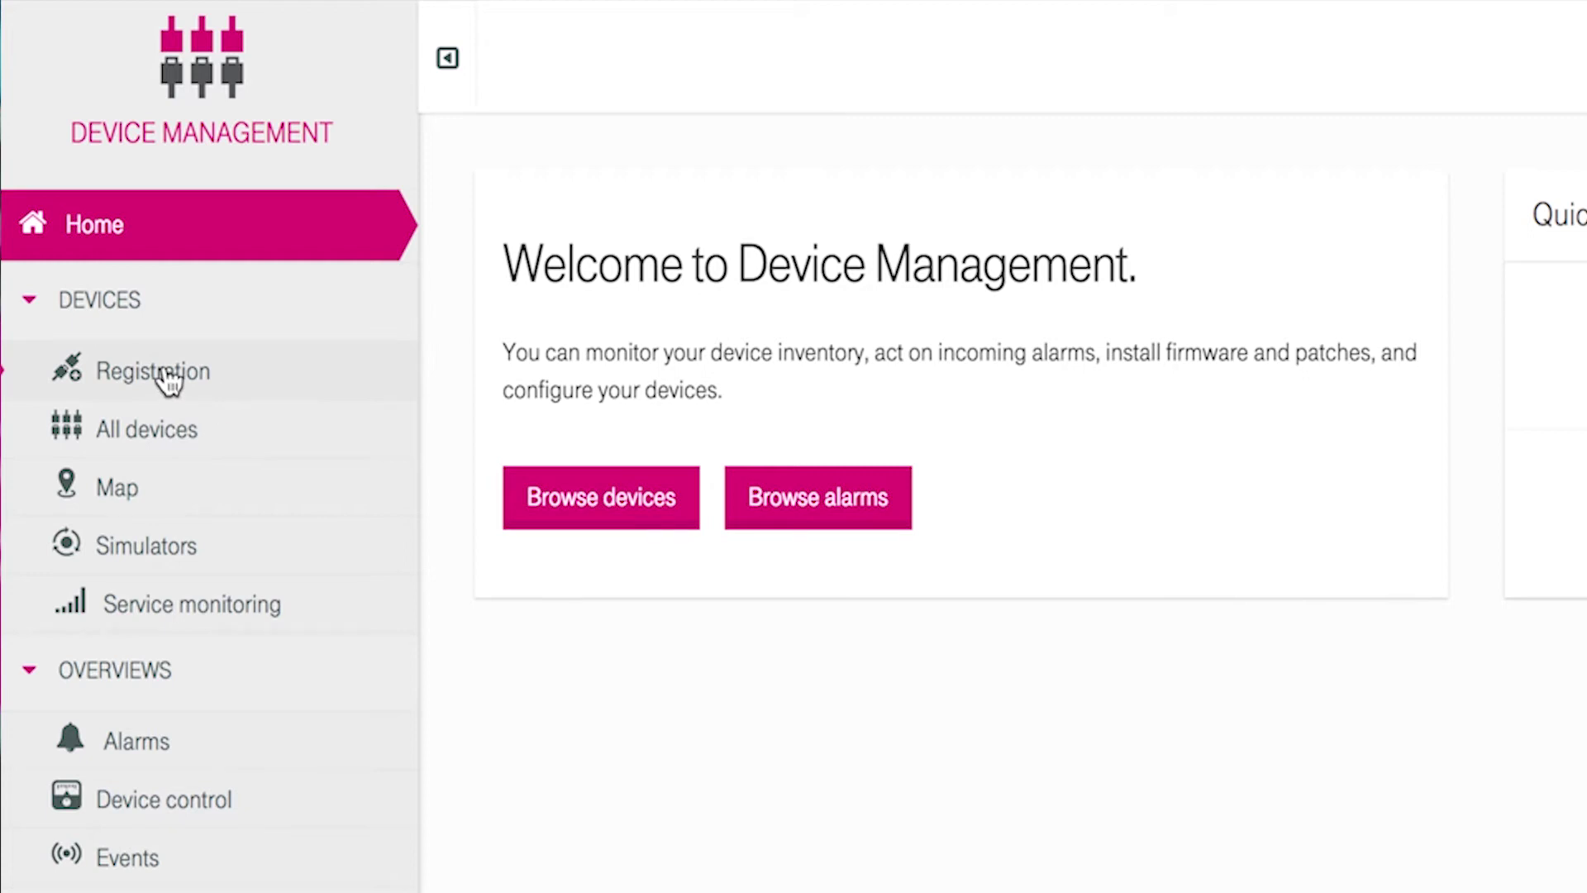
- Open Device registration, where Device4 shows ACCEPTED, and switch the display to Grid
left_click(168, 376)
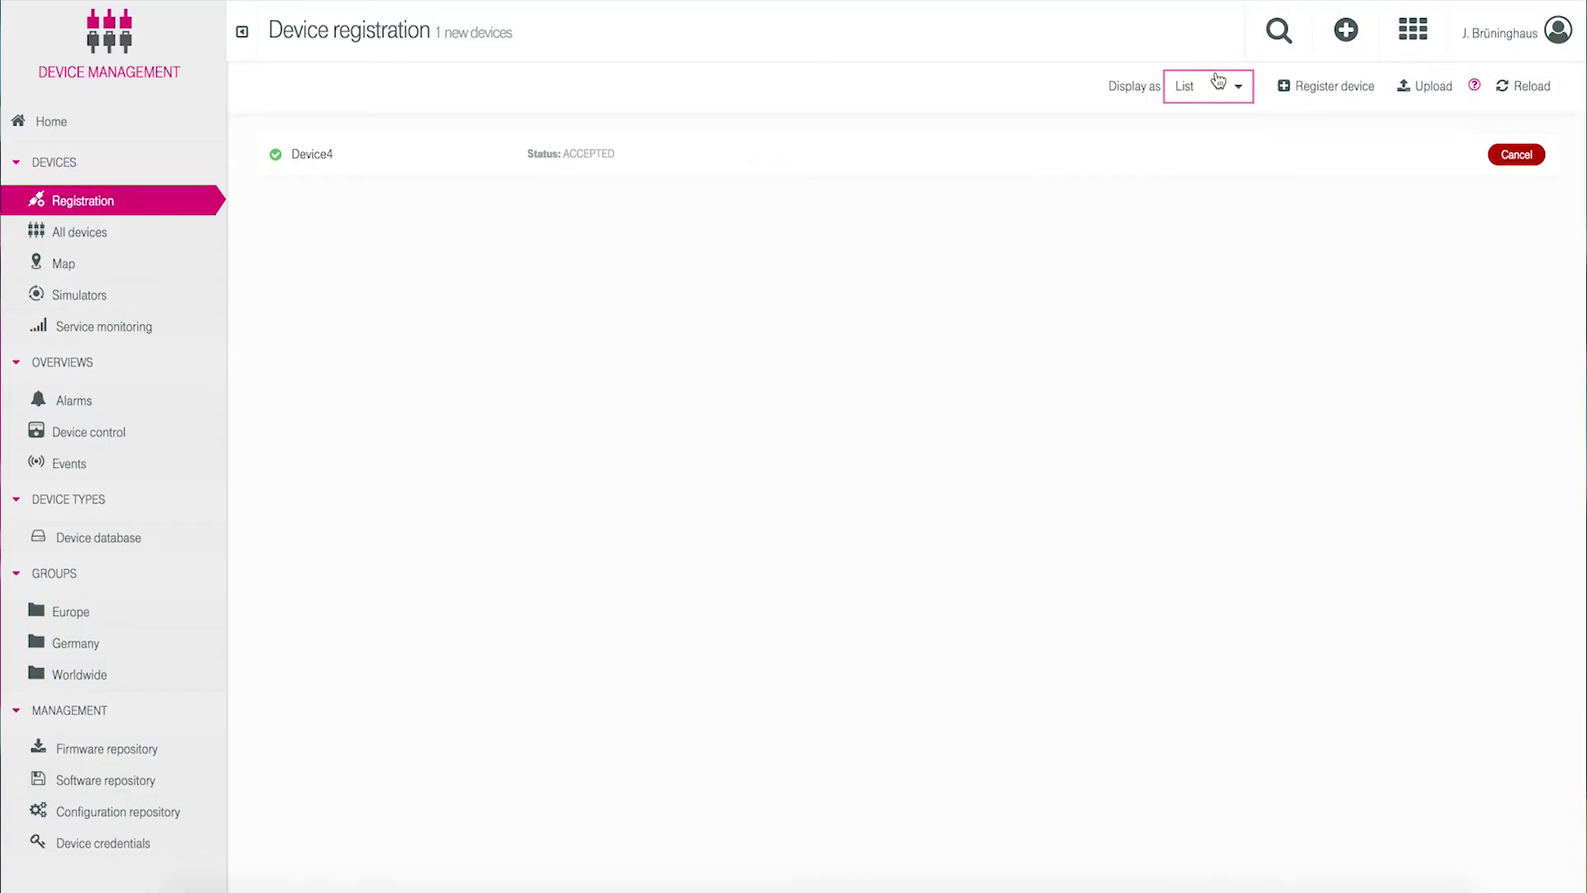
left_click(1239, 86)
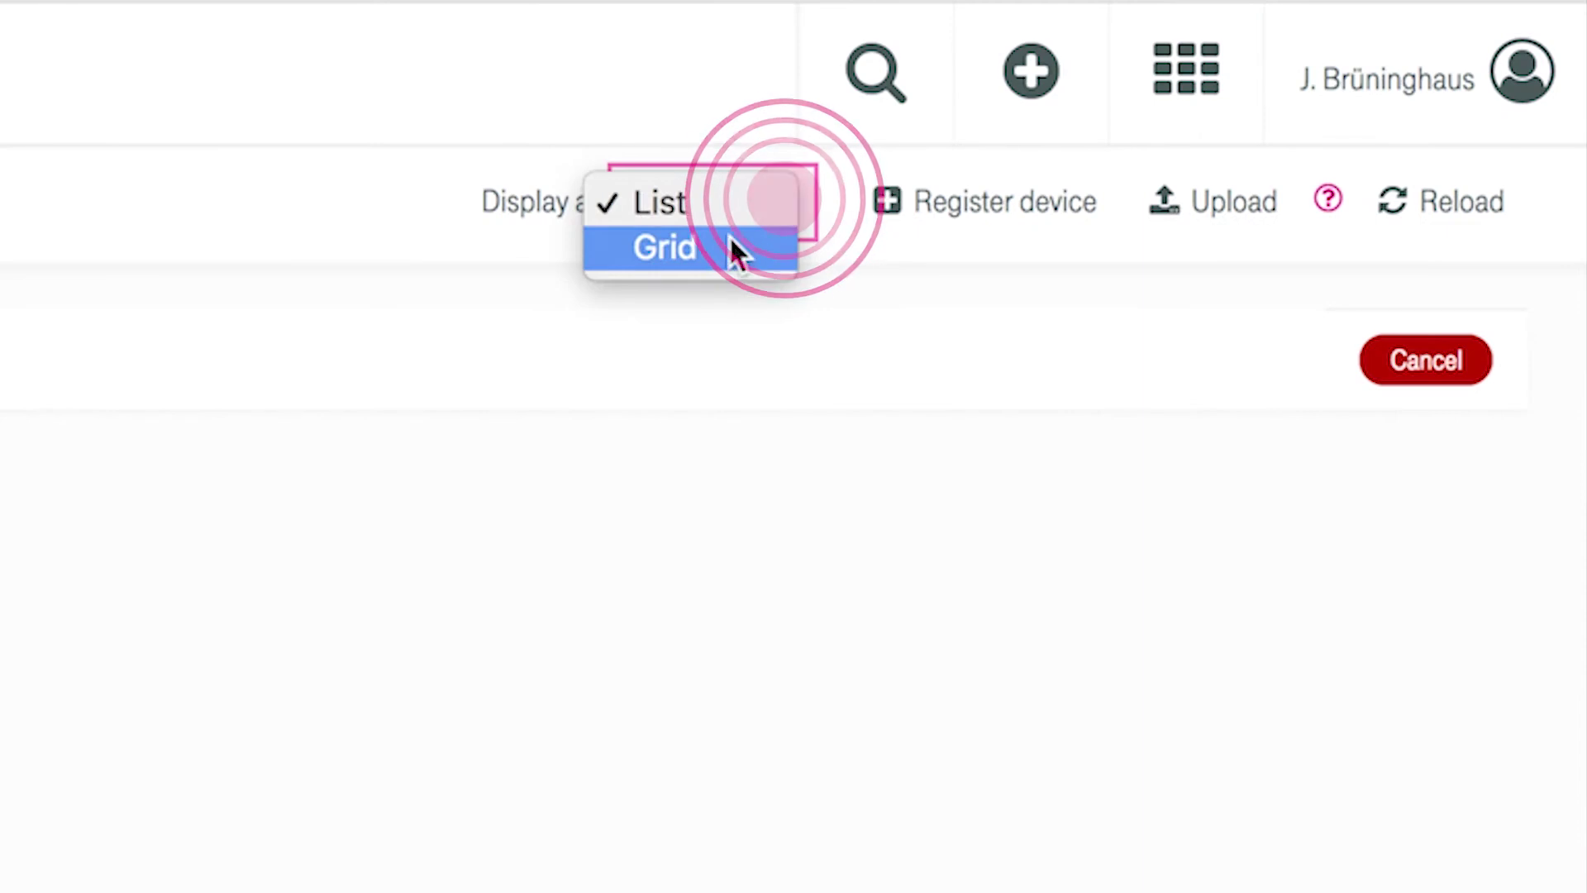
left_click(724, 245)
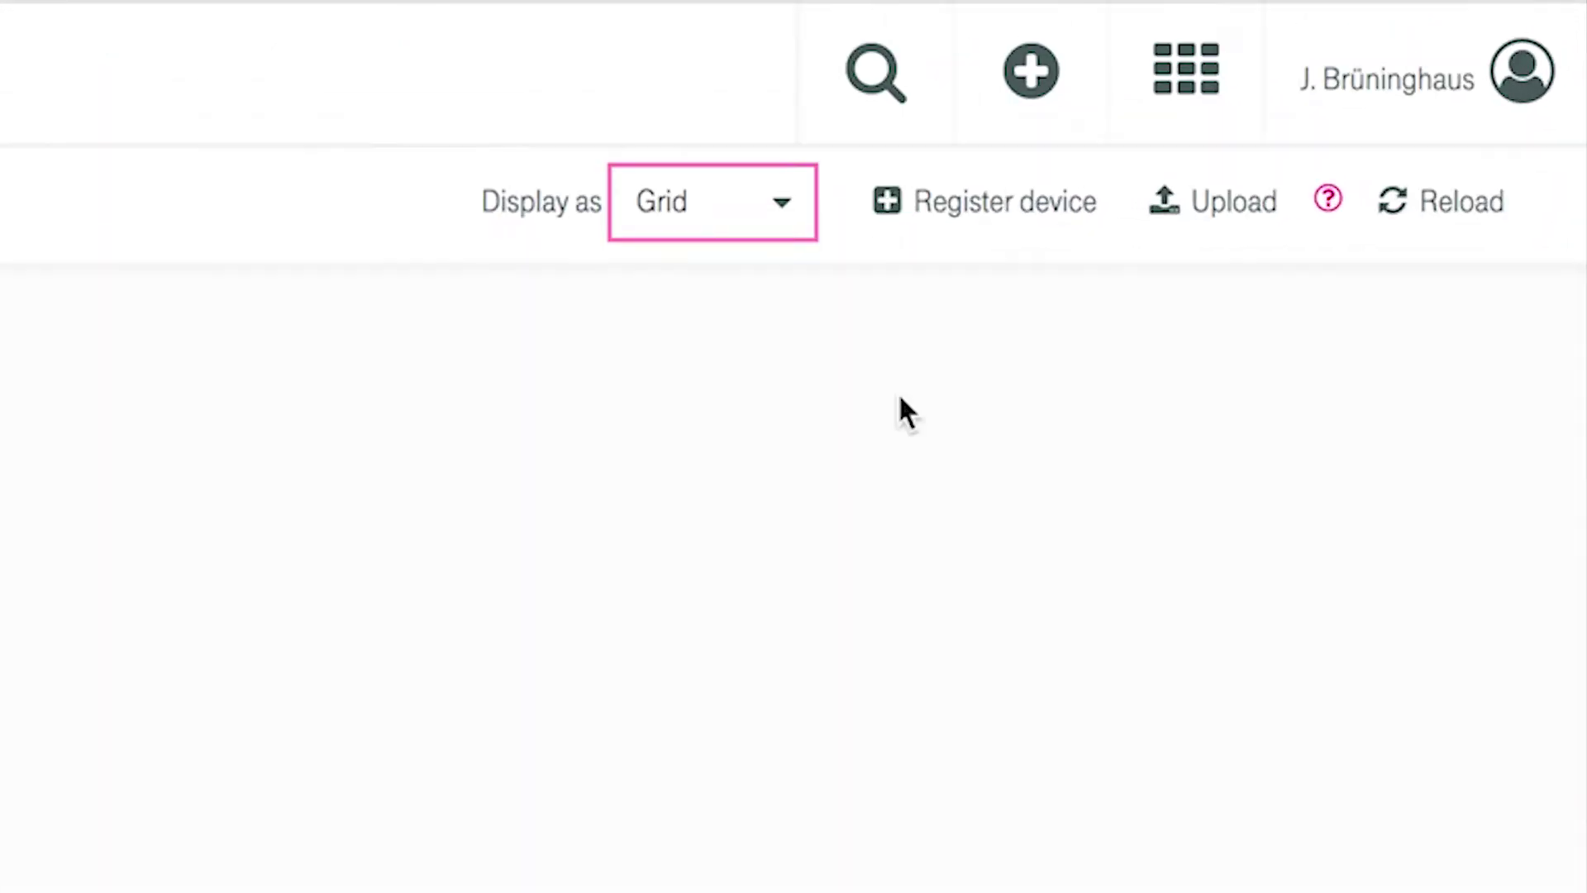
- Upload csv_positivtestfall.csv, reload the page, and open All devices showing 5 devices
left_click(1219, 205)
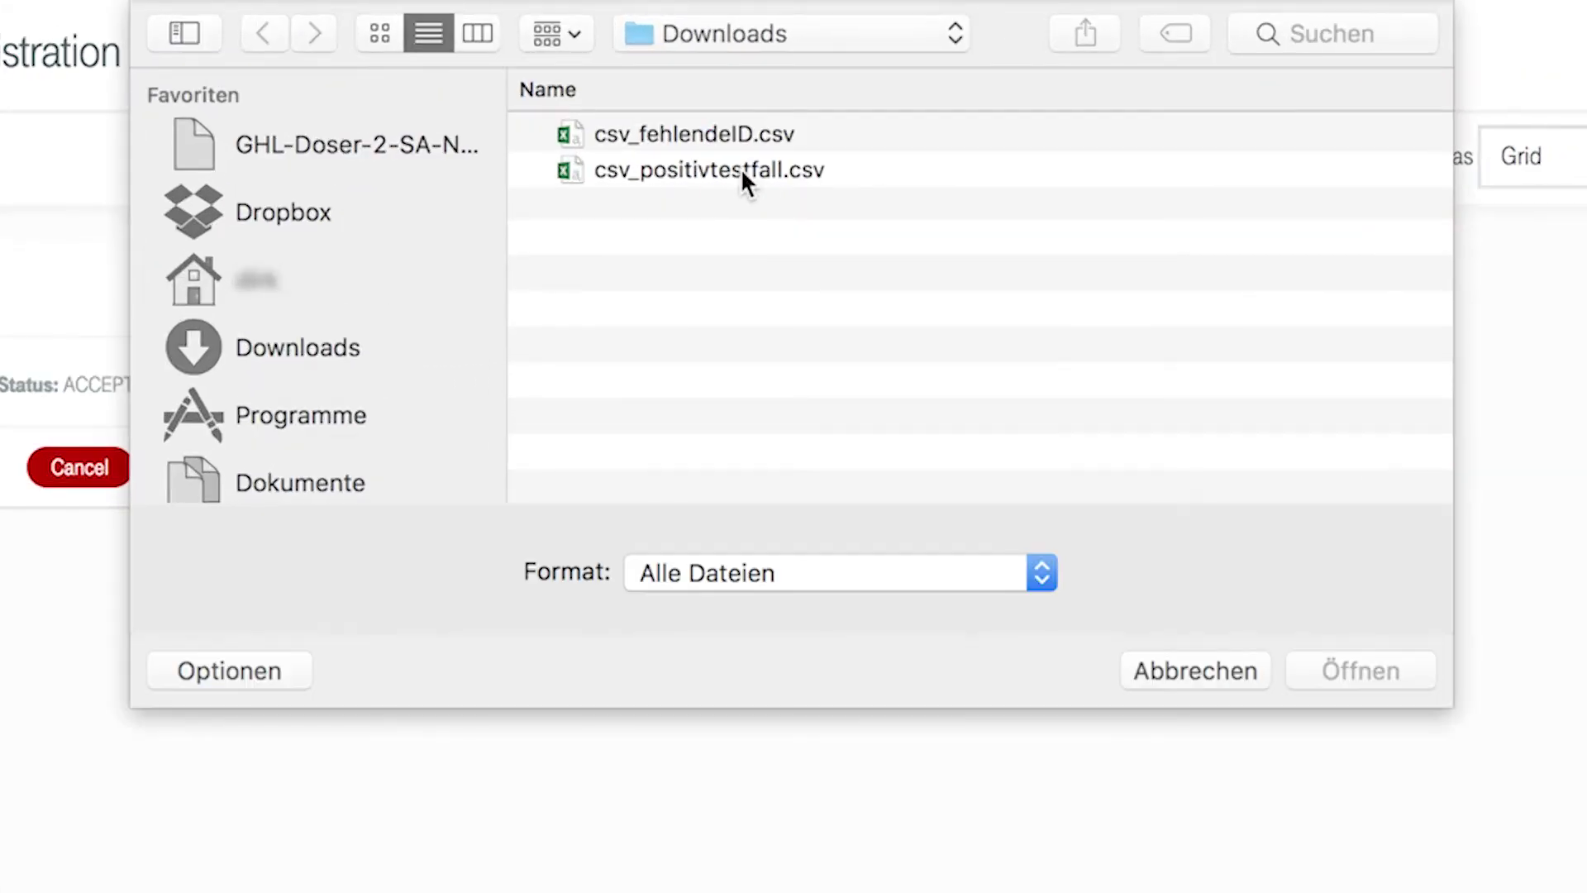
left_click(765, 93)
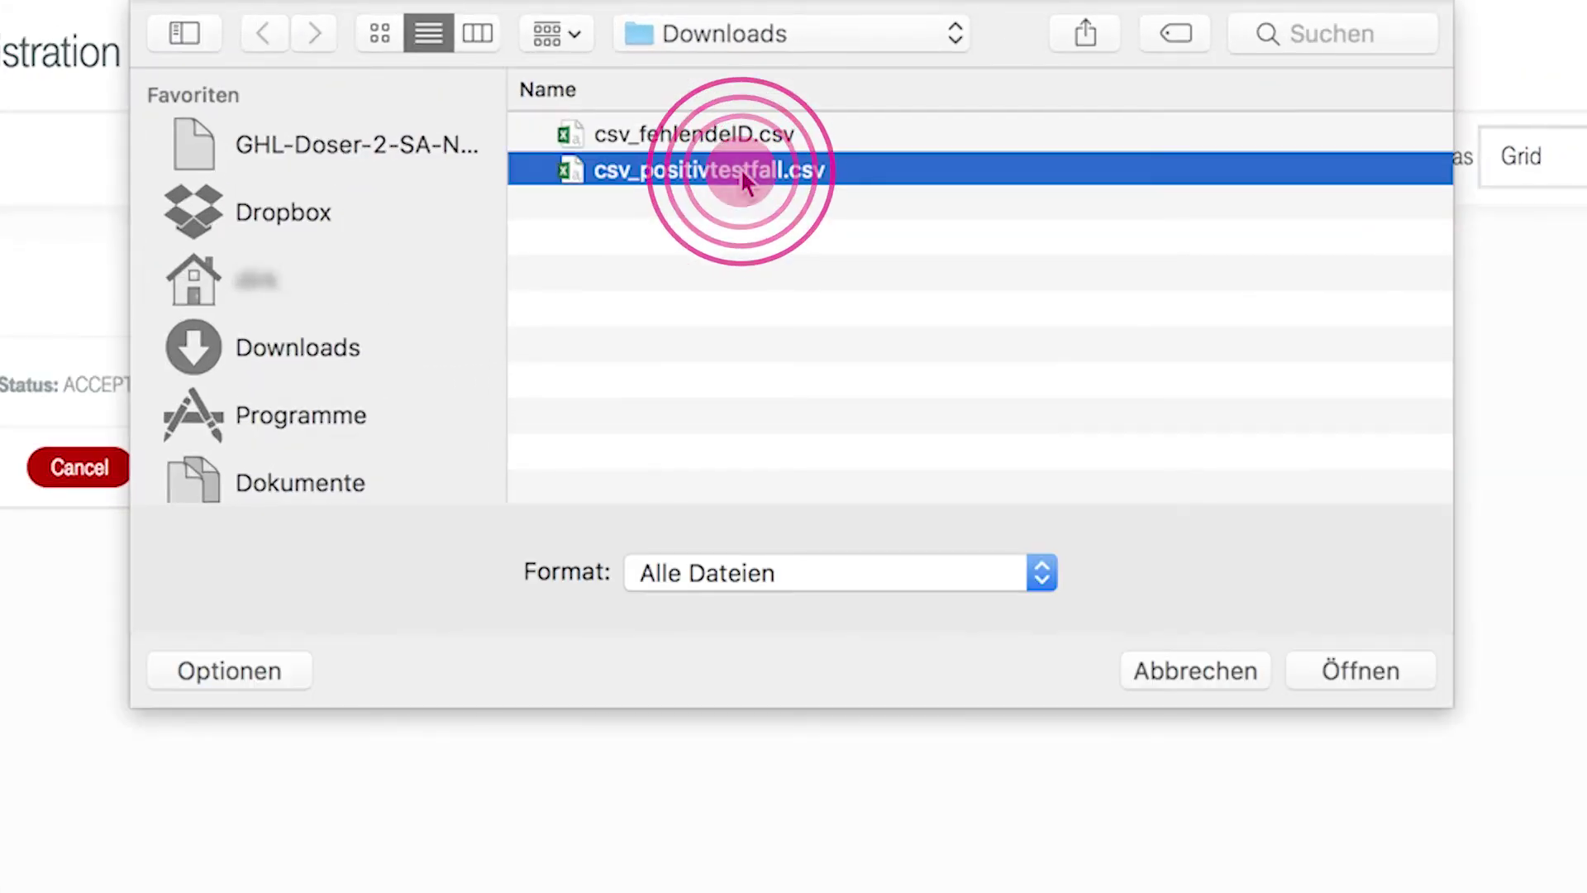
left_click(1365, 668)
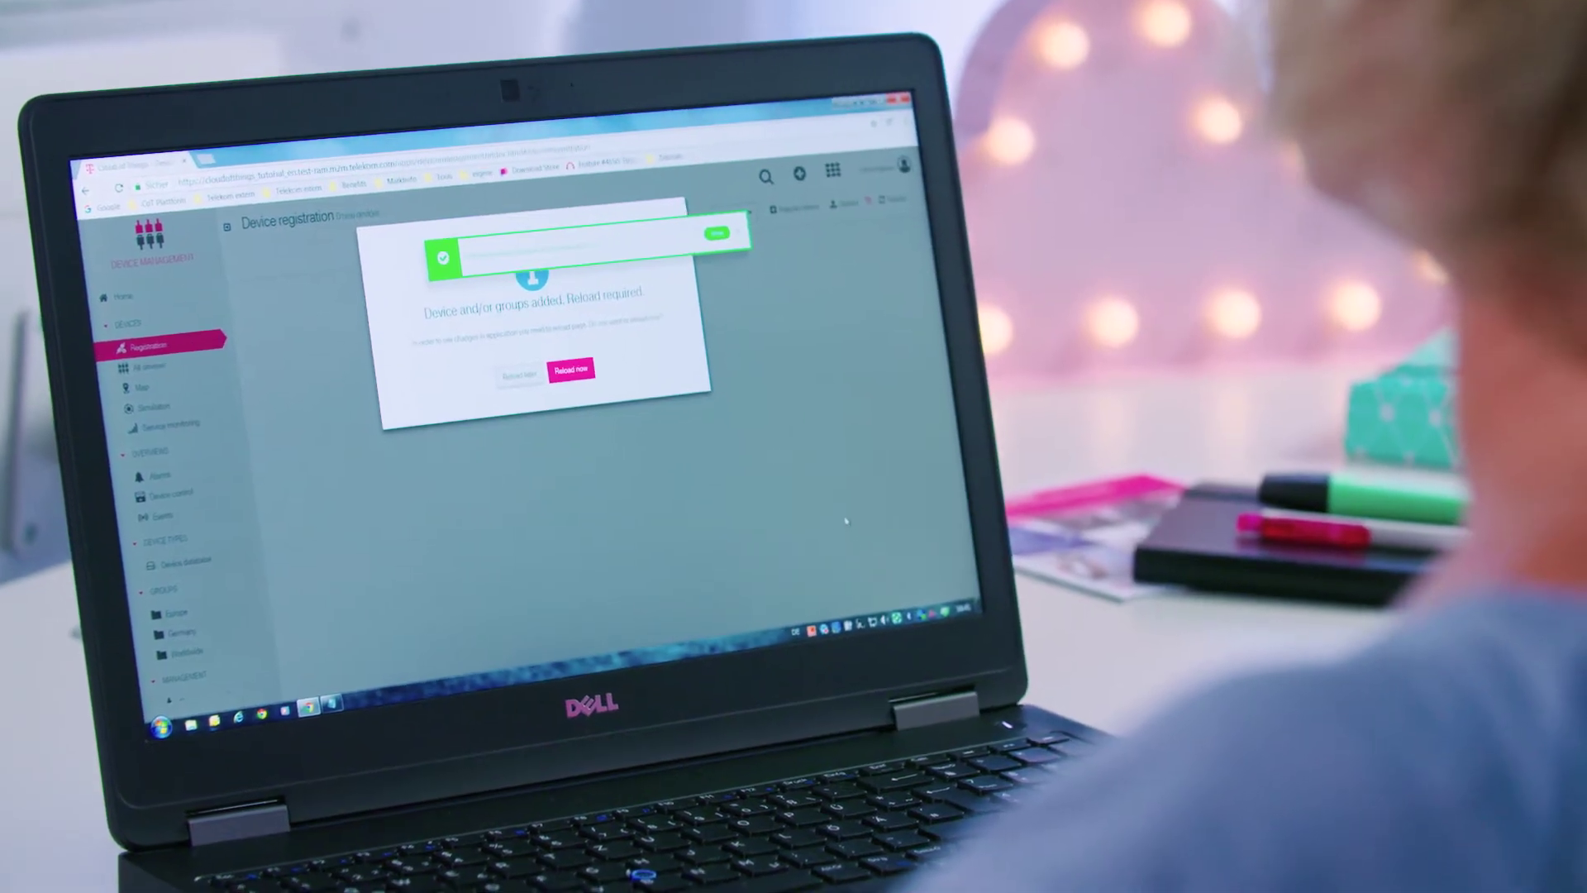
left_click(576, 344)
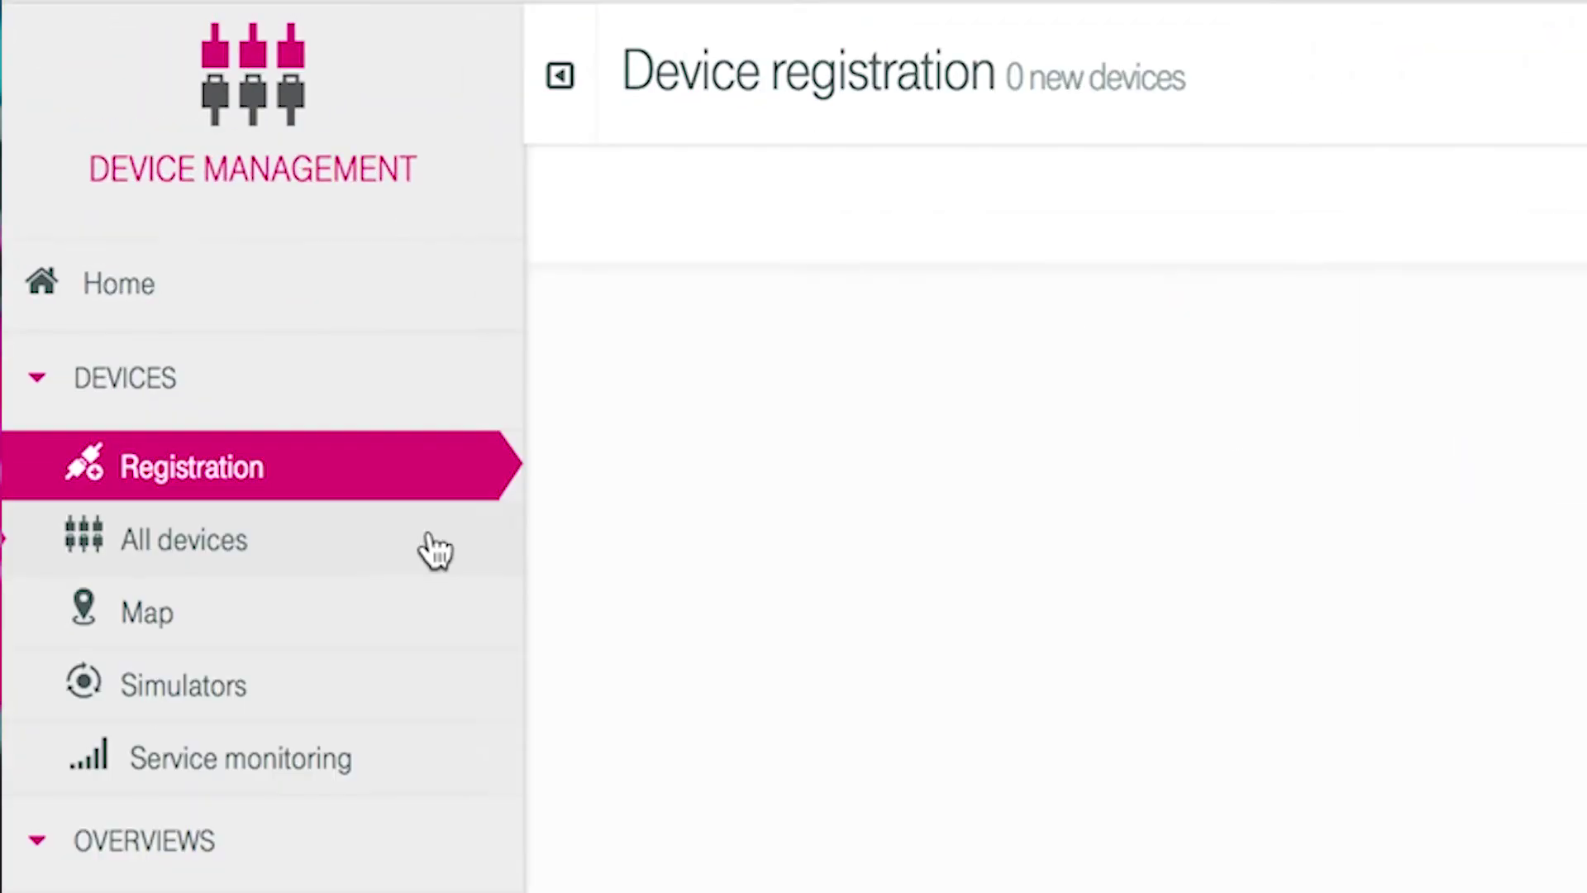
left_click(434, 549)
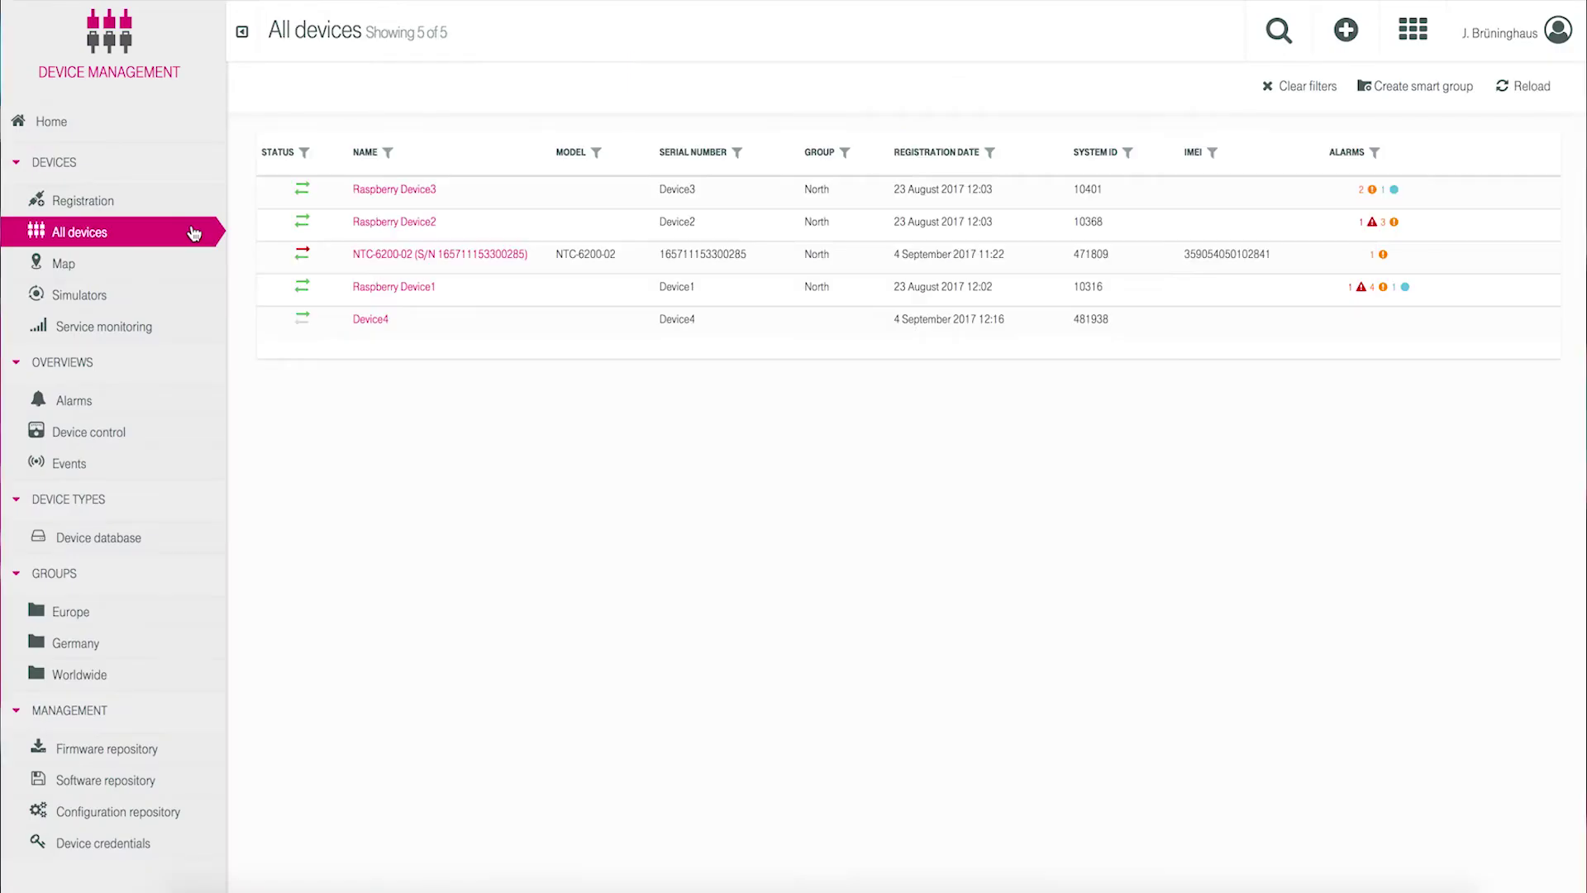
- Open Raspberry Device1 and view its Measurements charts
left_click(473, 286)
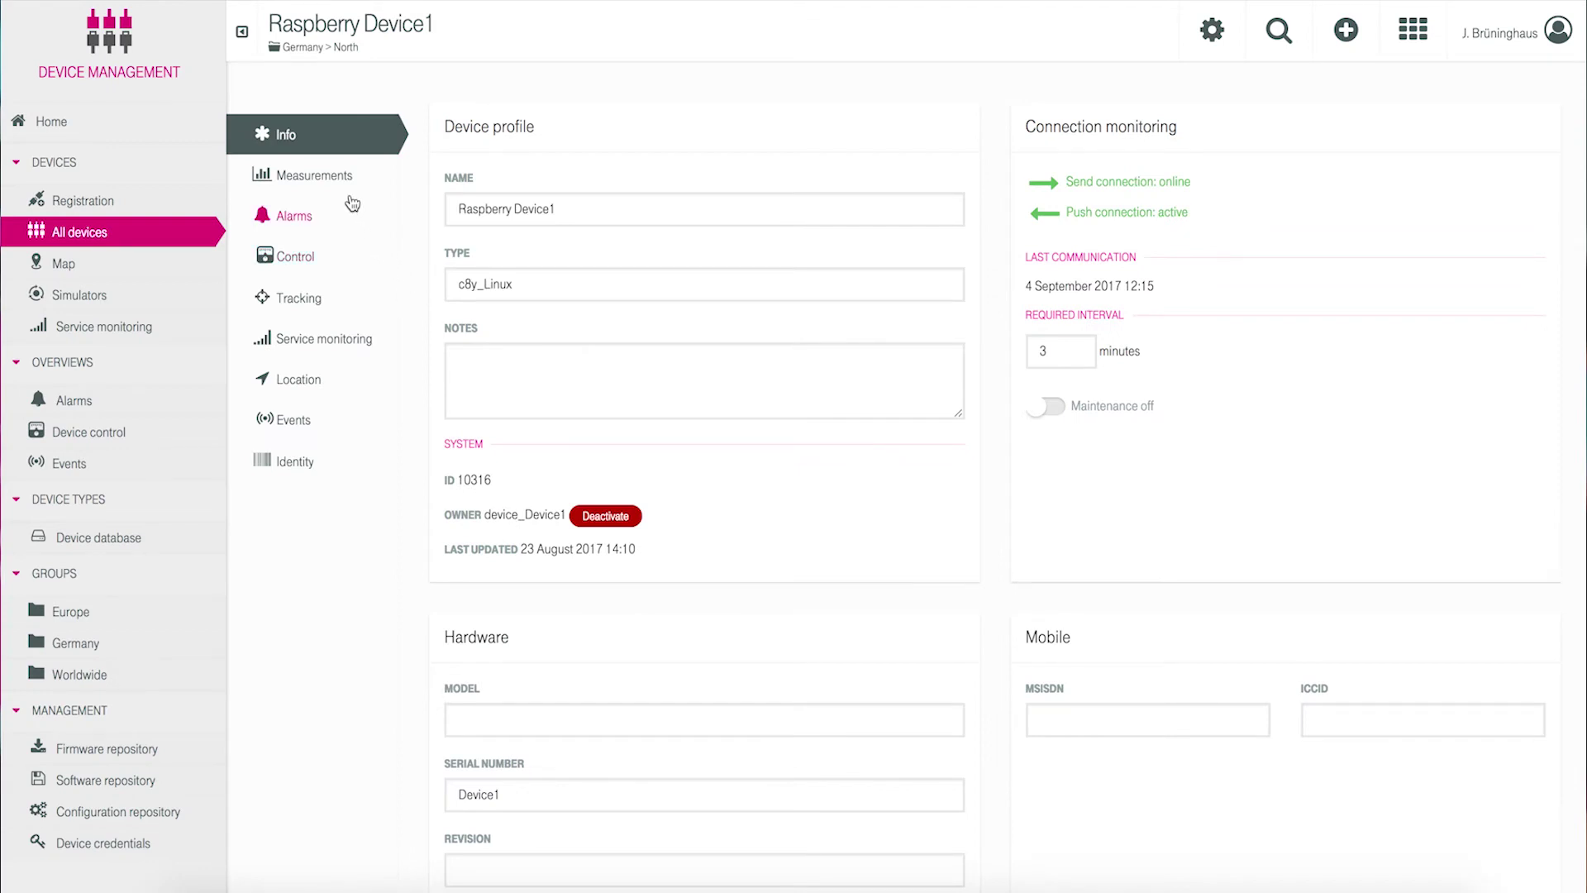
left_click(371, 182)
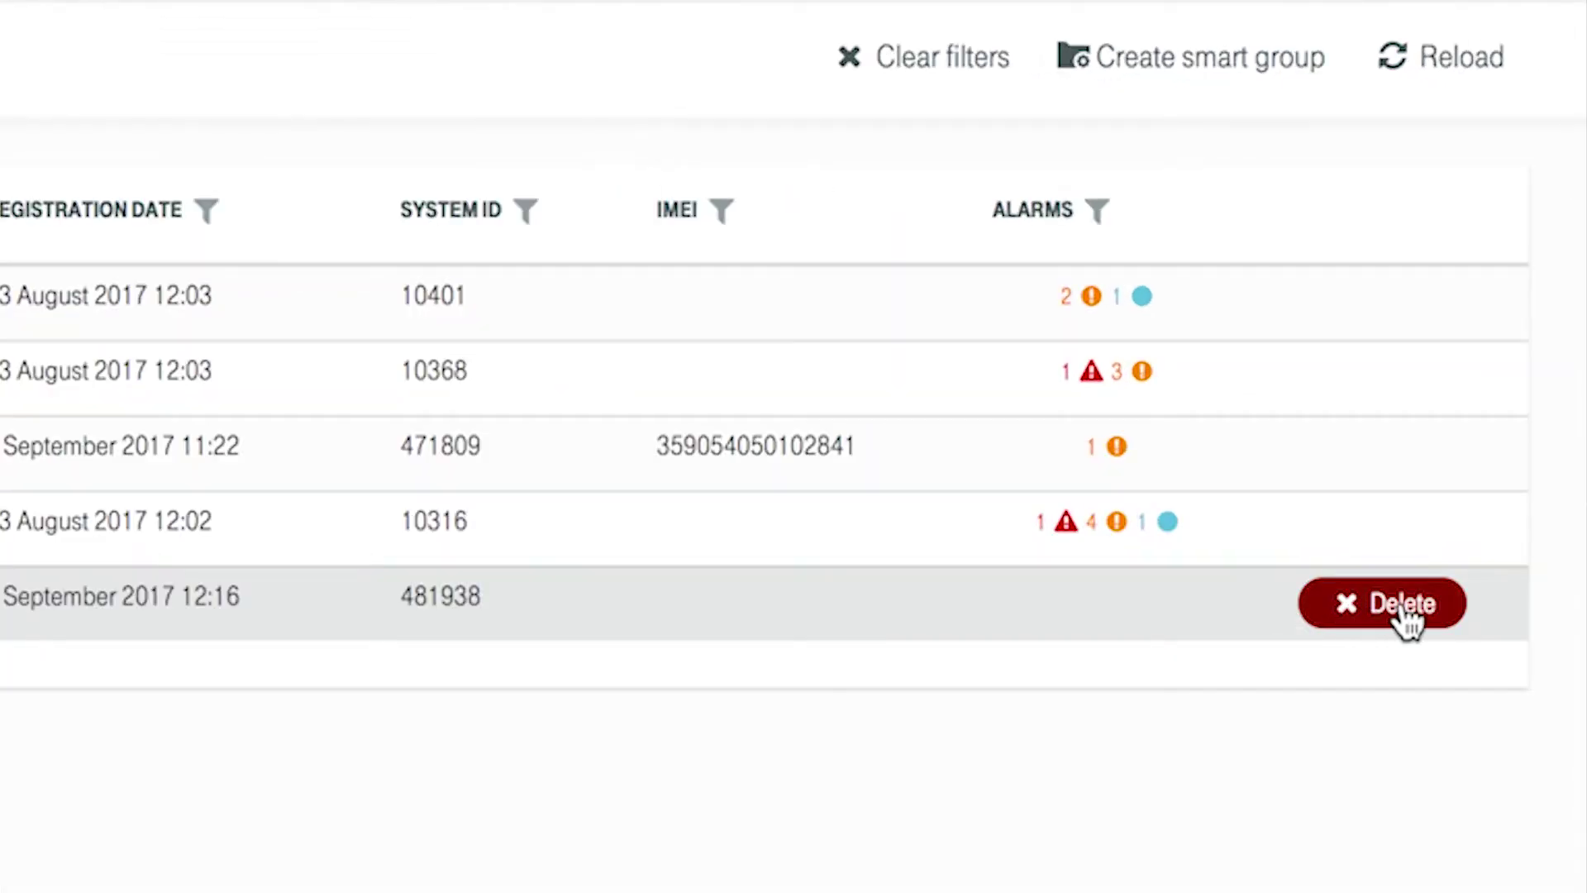
- Delete Device4 from All devices, then delete its device_Device4 user under Device credentials
left_click(1403, 610)
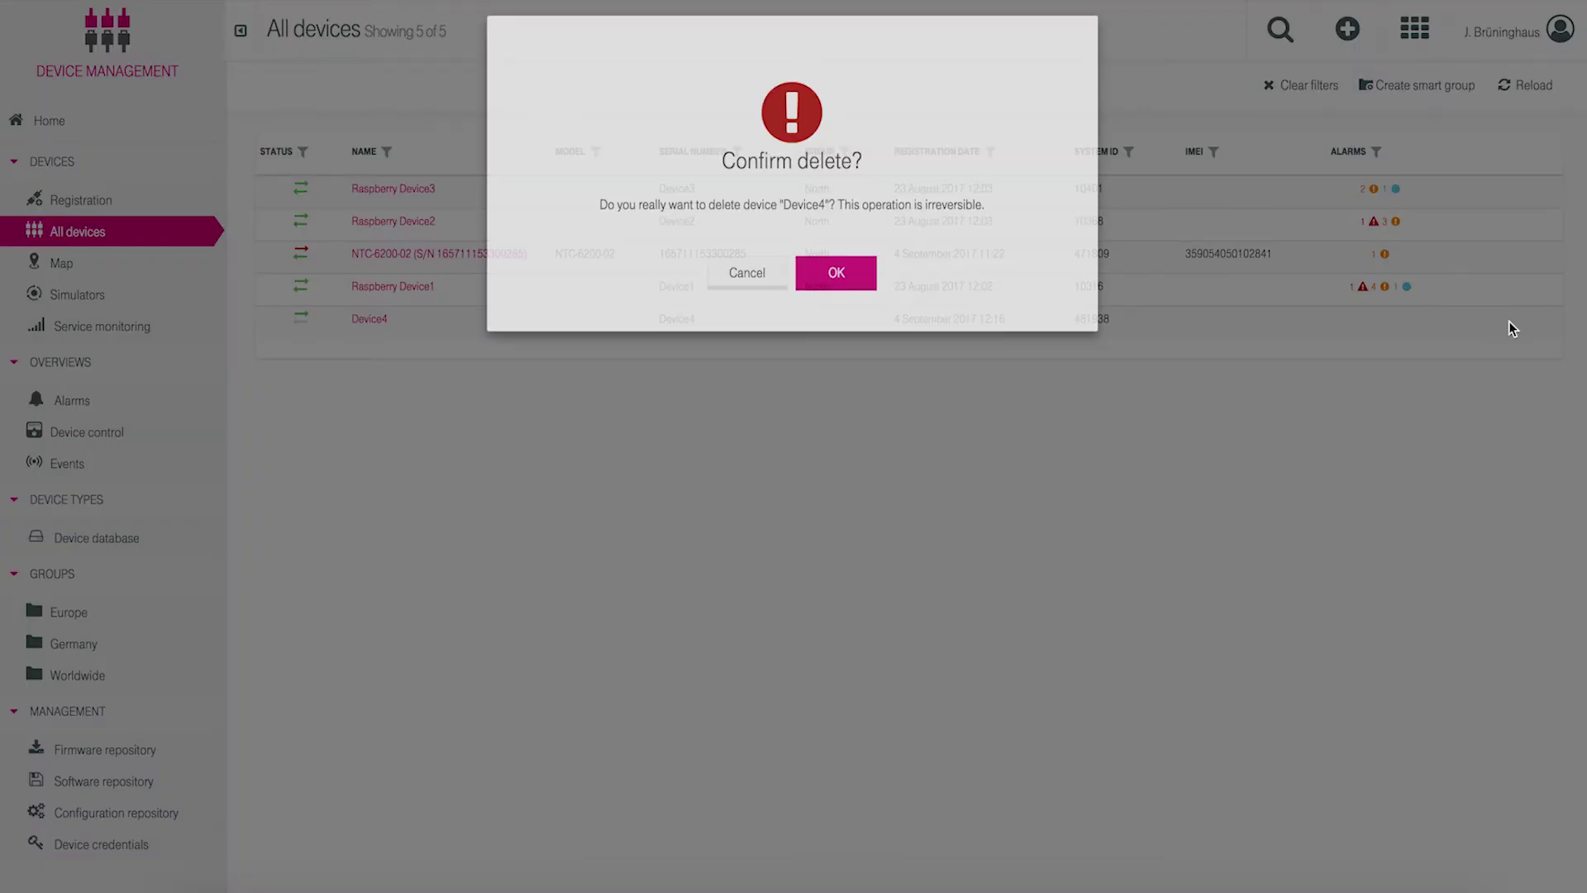
left_click(826, 308)
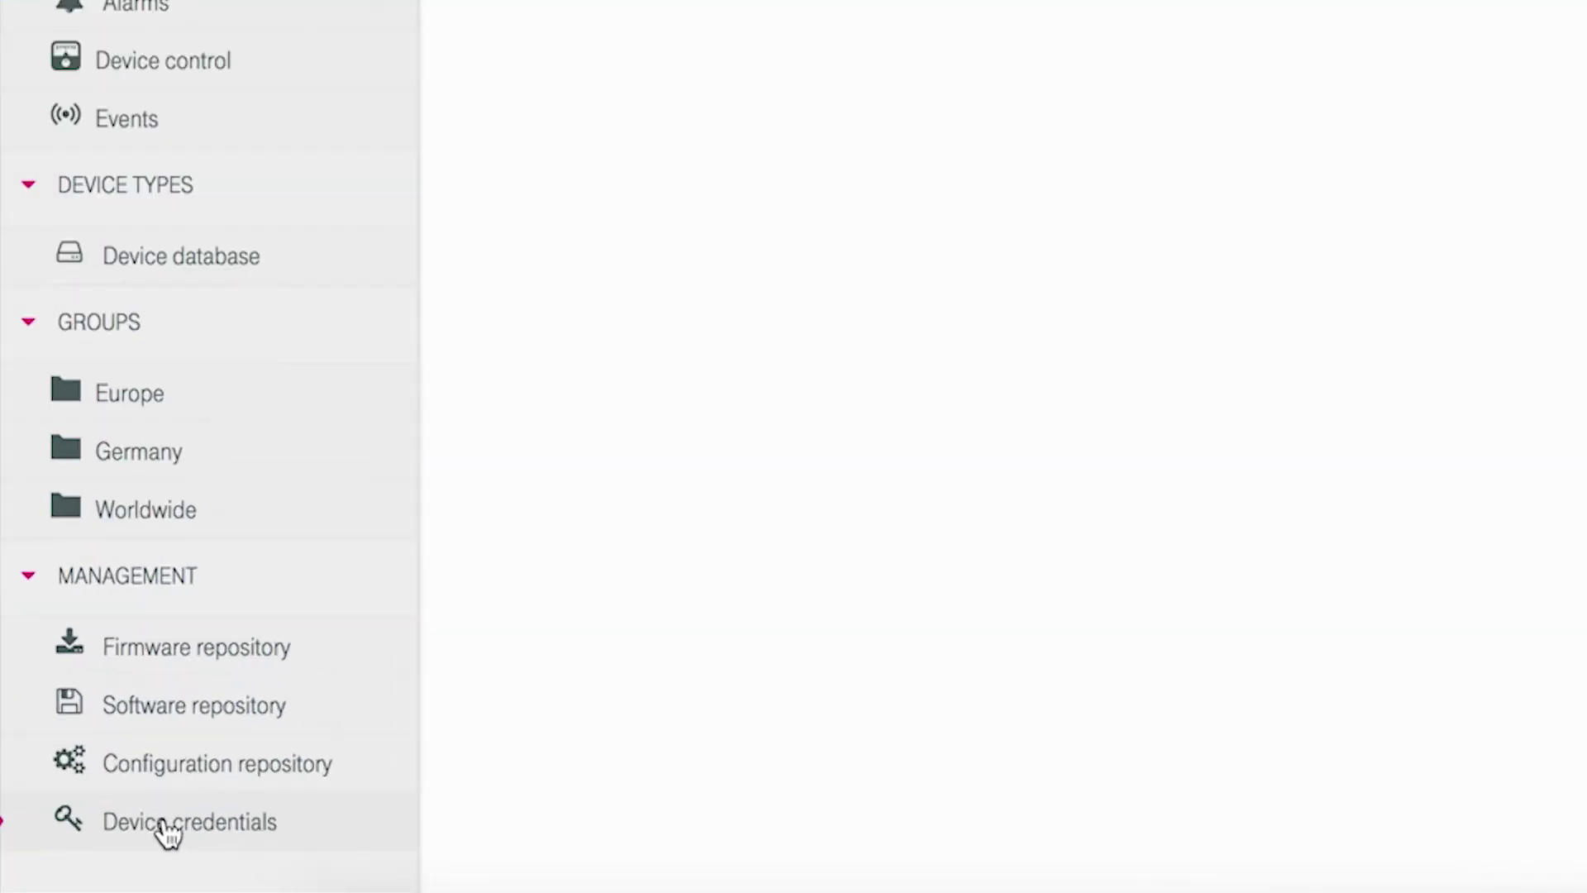
left_click(168, 831)
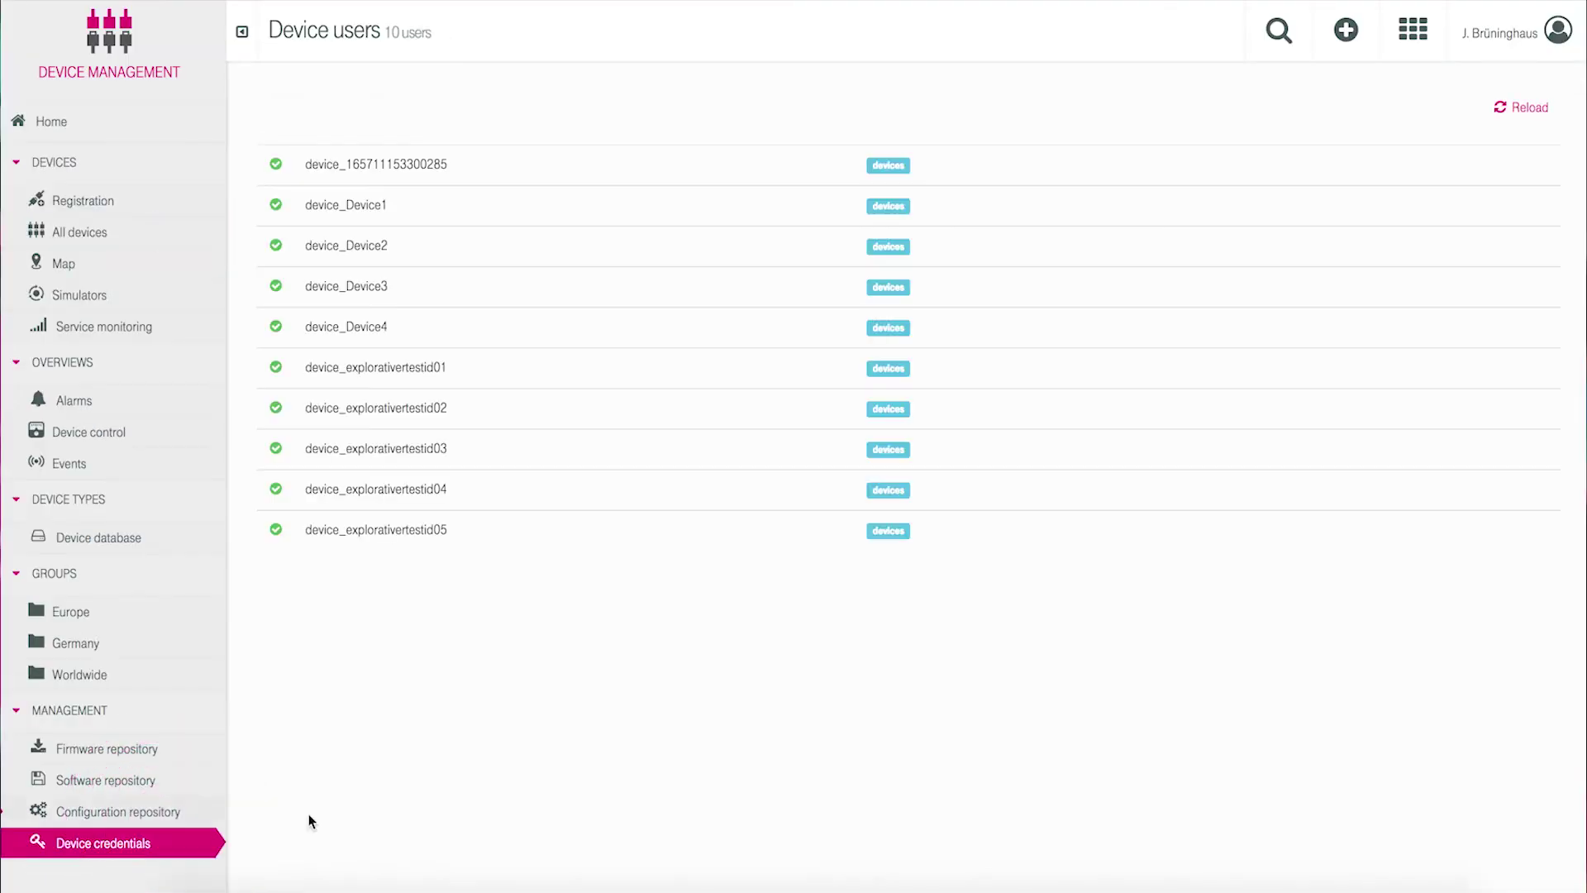
mouse_move(542, 339)
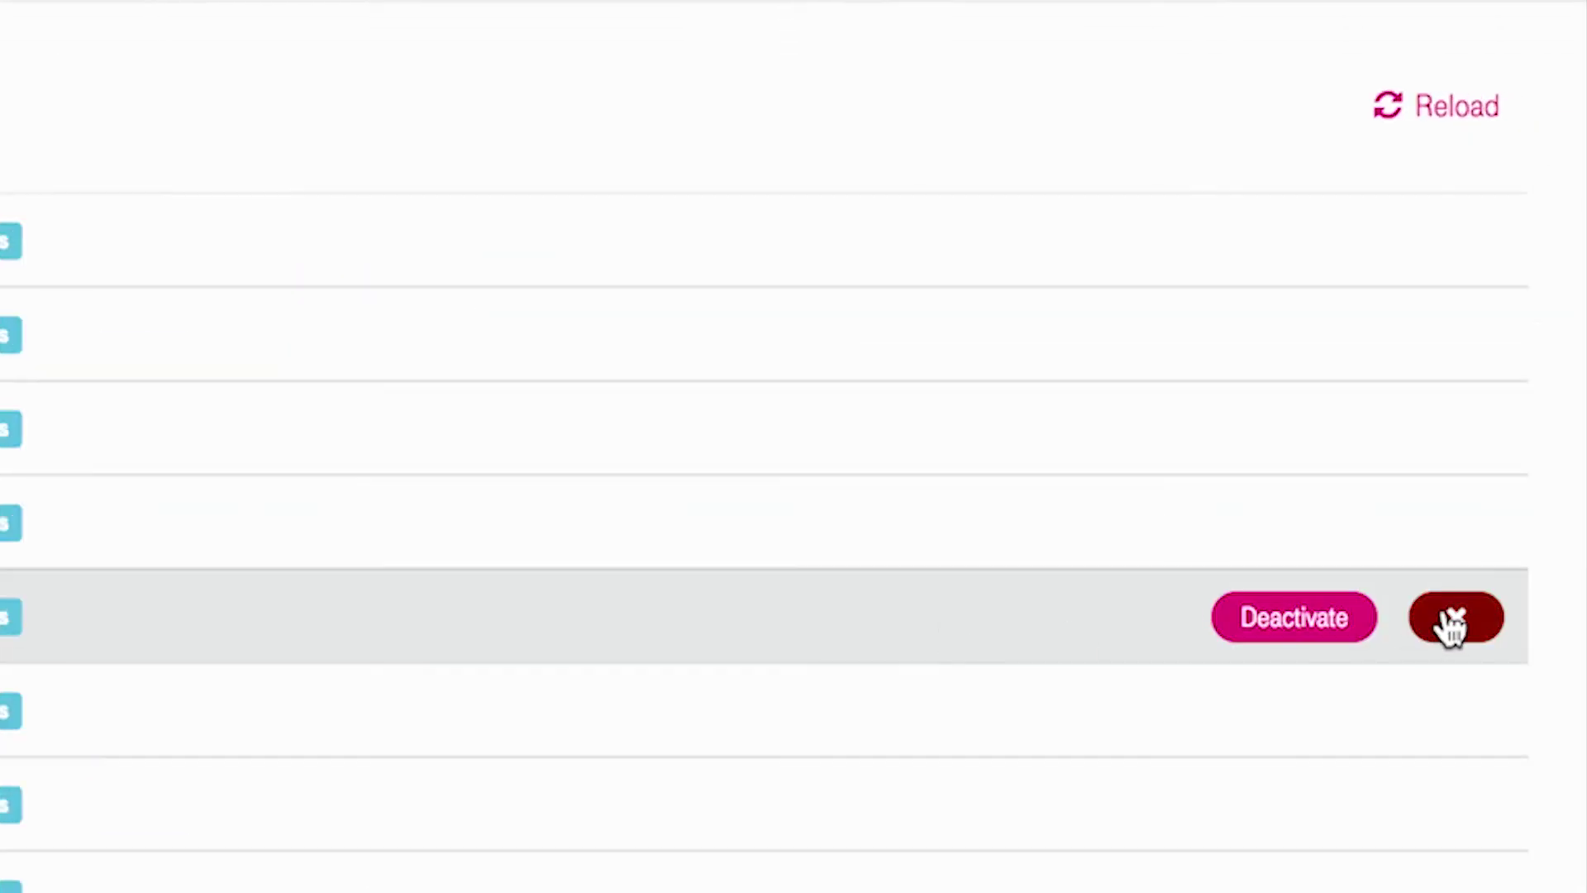
left_click(1452, 625)
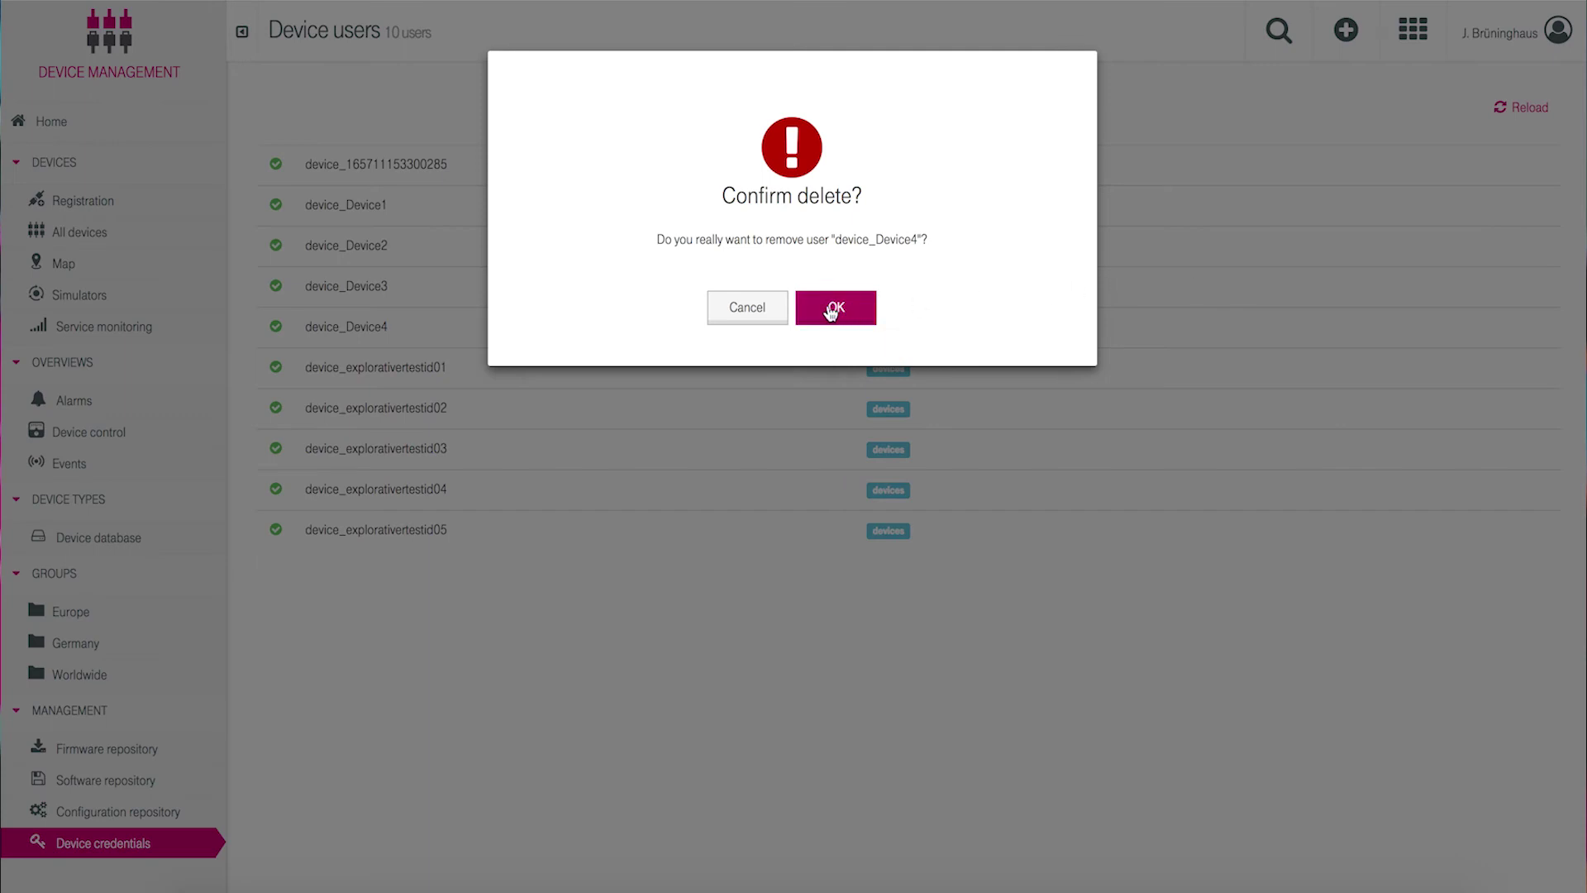
left_click(830, 309)
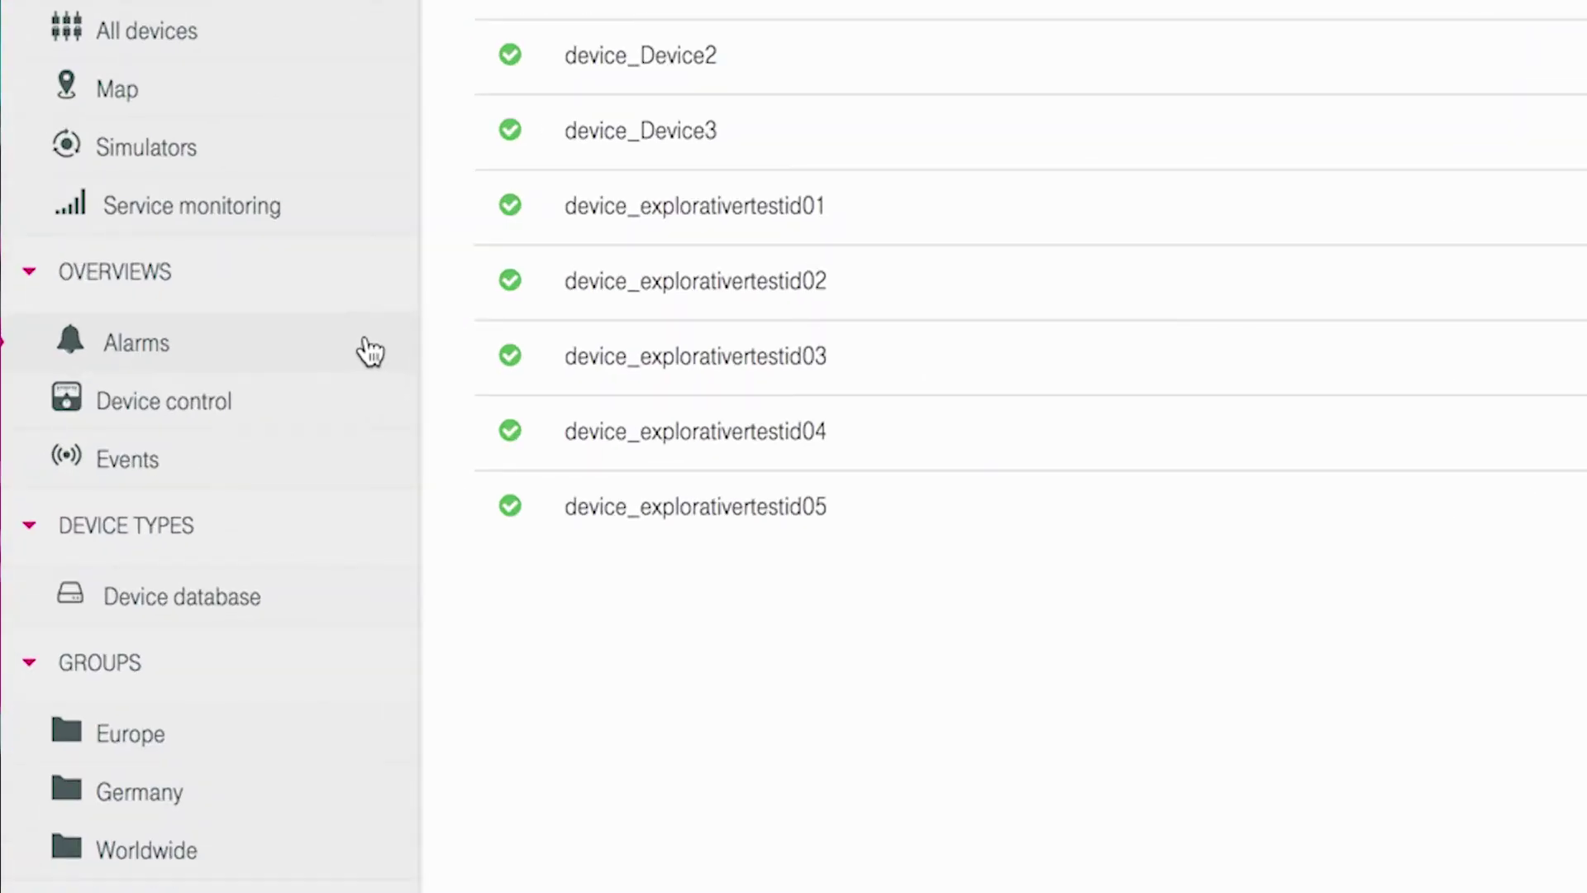
- Open the Alarms overview, then browse All devices and open Raspberry Device1's page
left_click(370, 350)
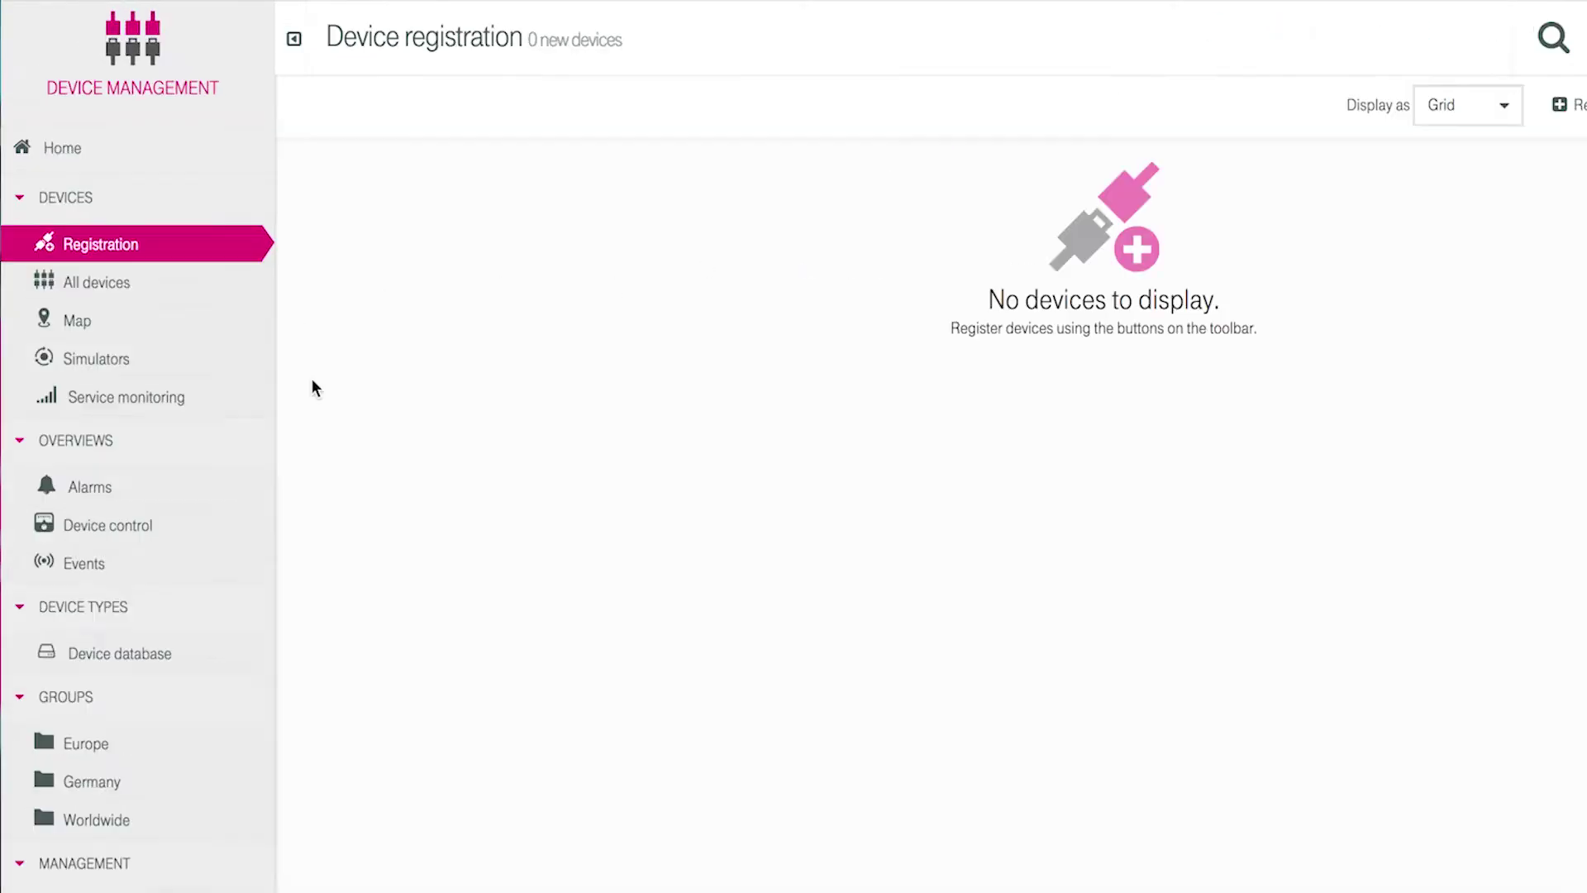
left_click(187, 233)
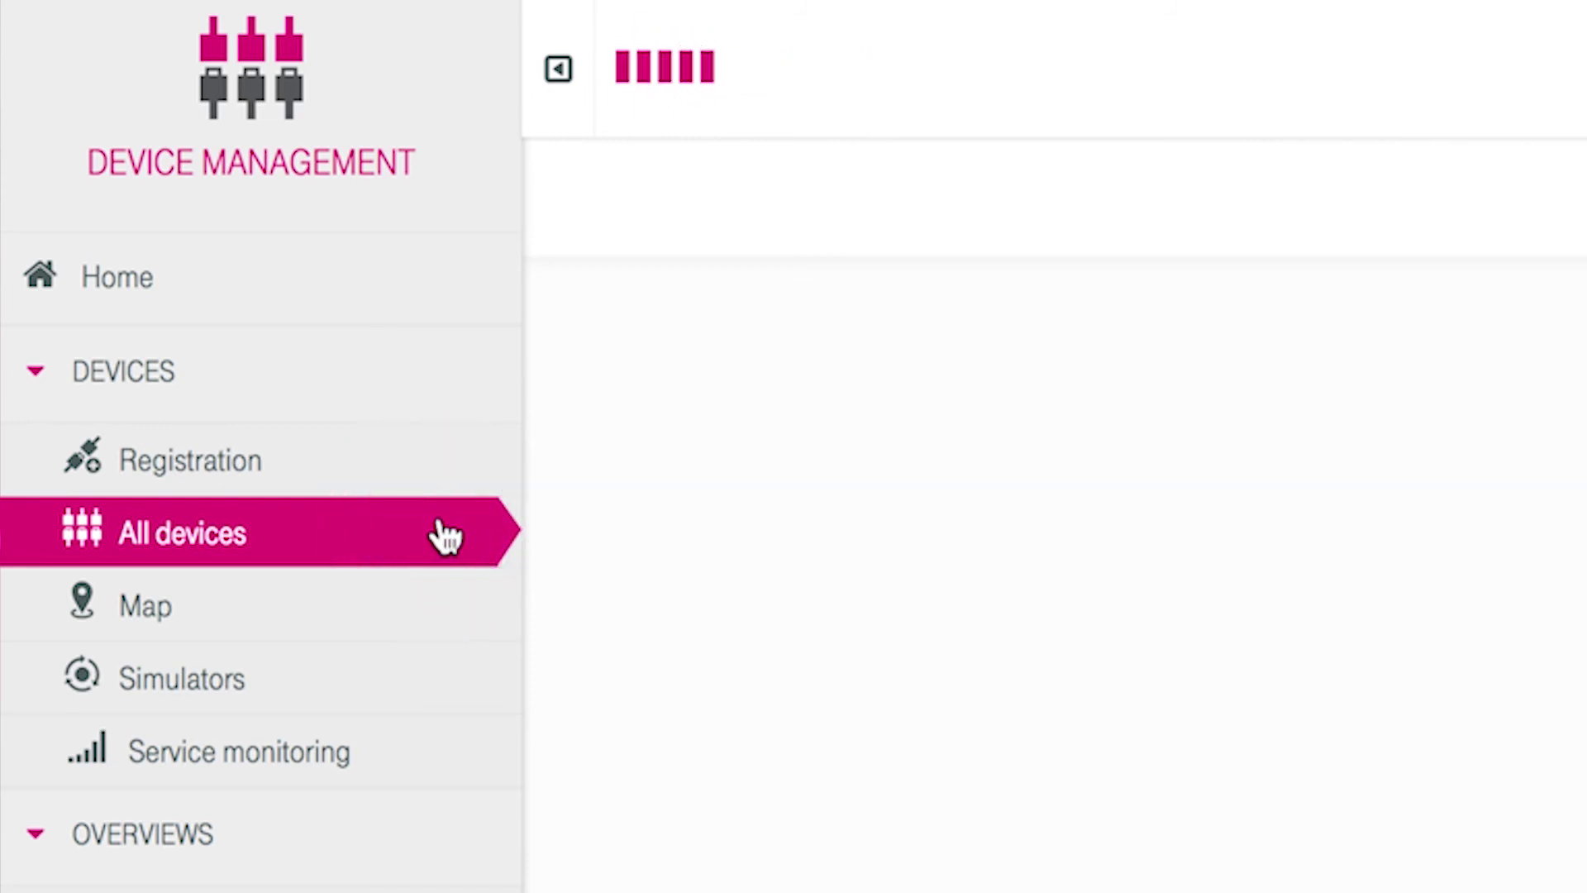
left_click(579, 673)
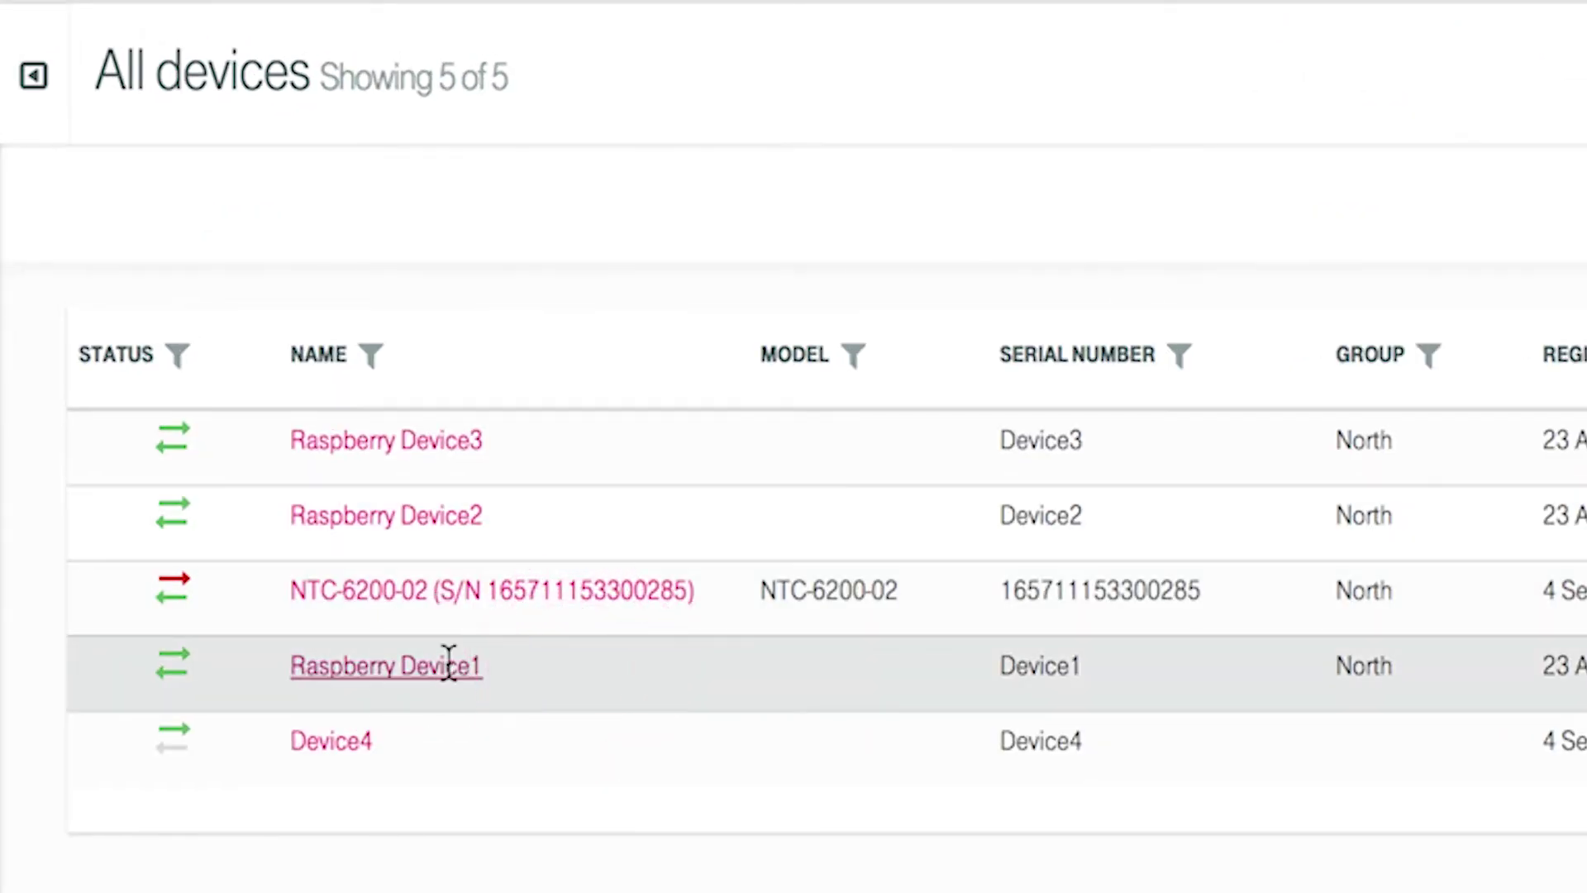
left_click(448, 665)
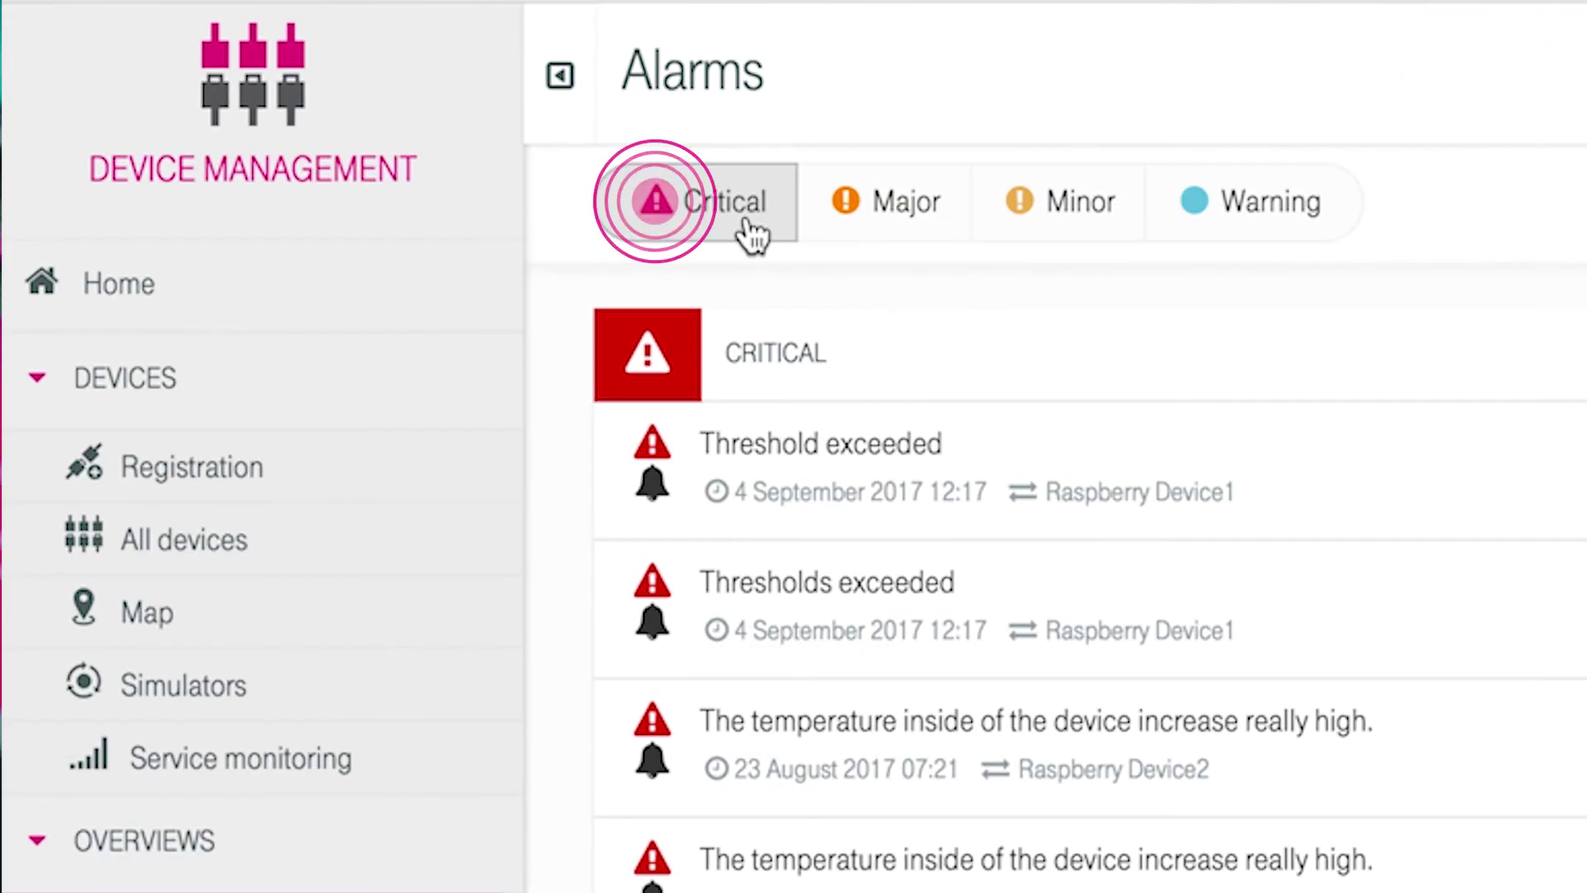
- Toggle the Major, Minor and Warning alarm severity filters
left_click(841, 216)
left_click(1066, 219)
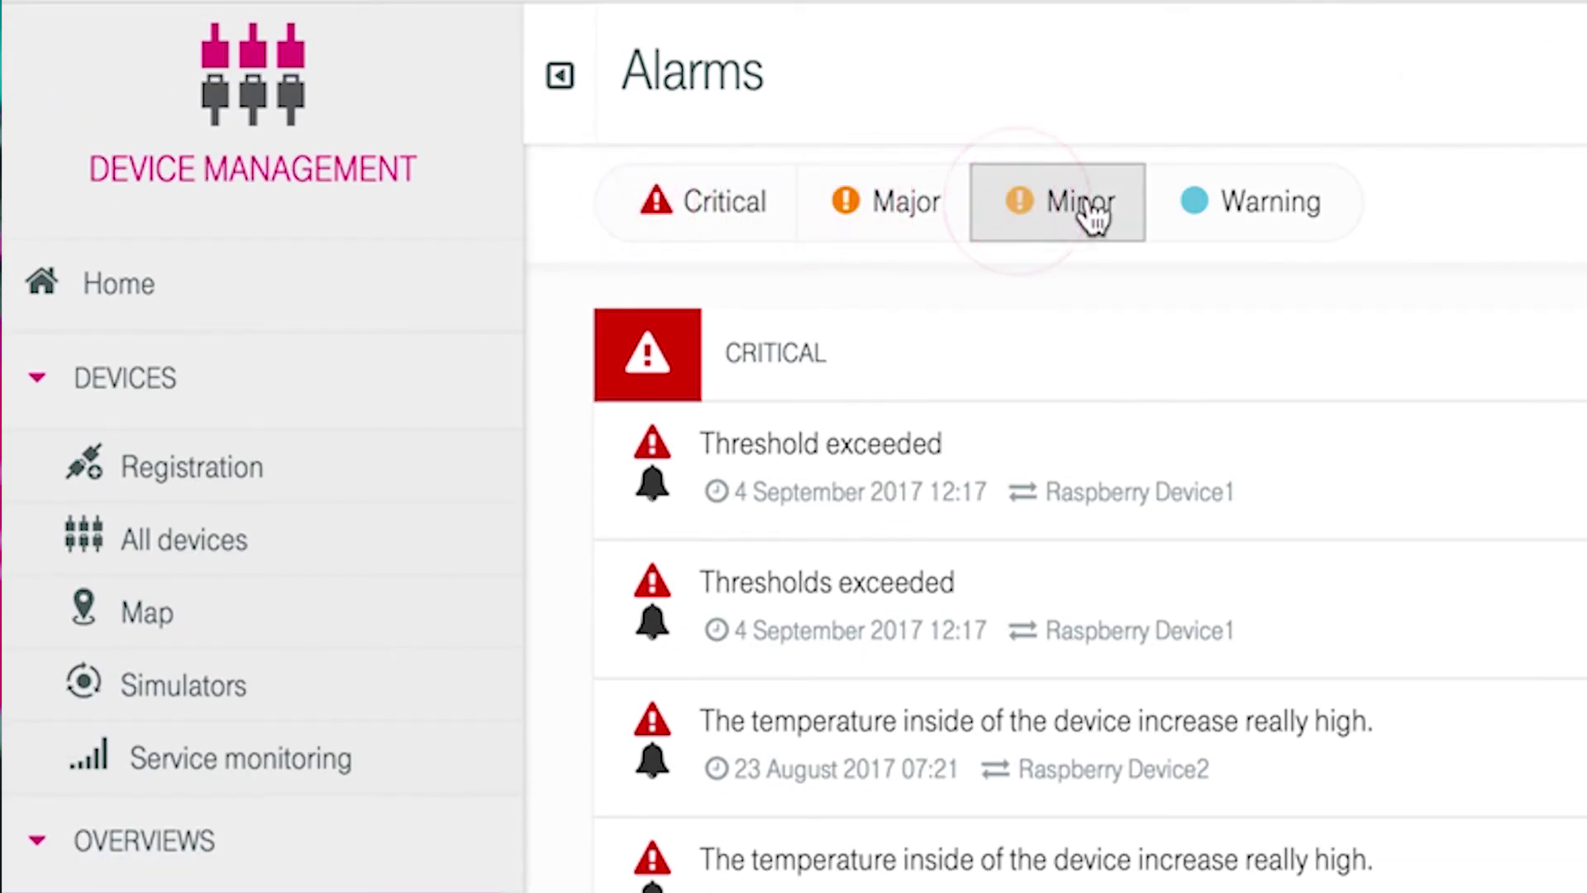
left_click(1257, 217)
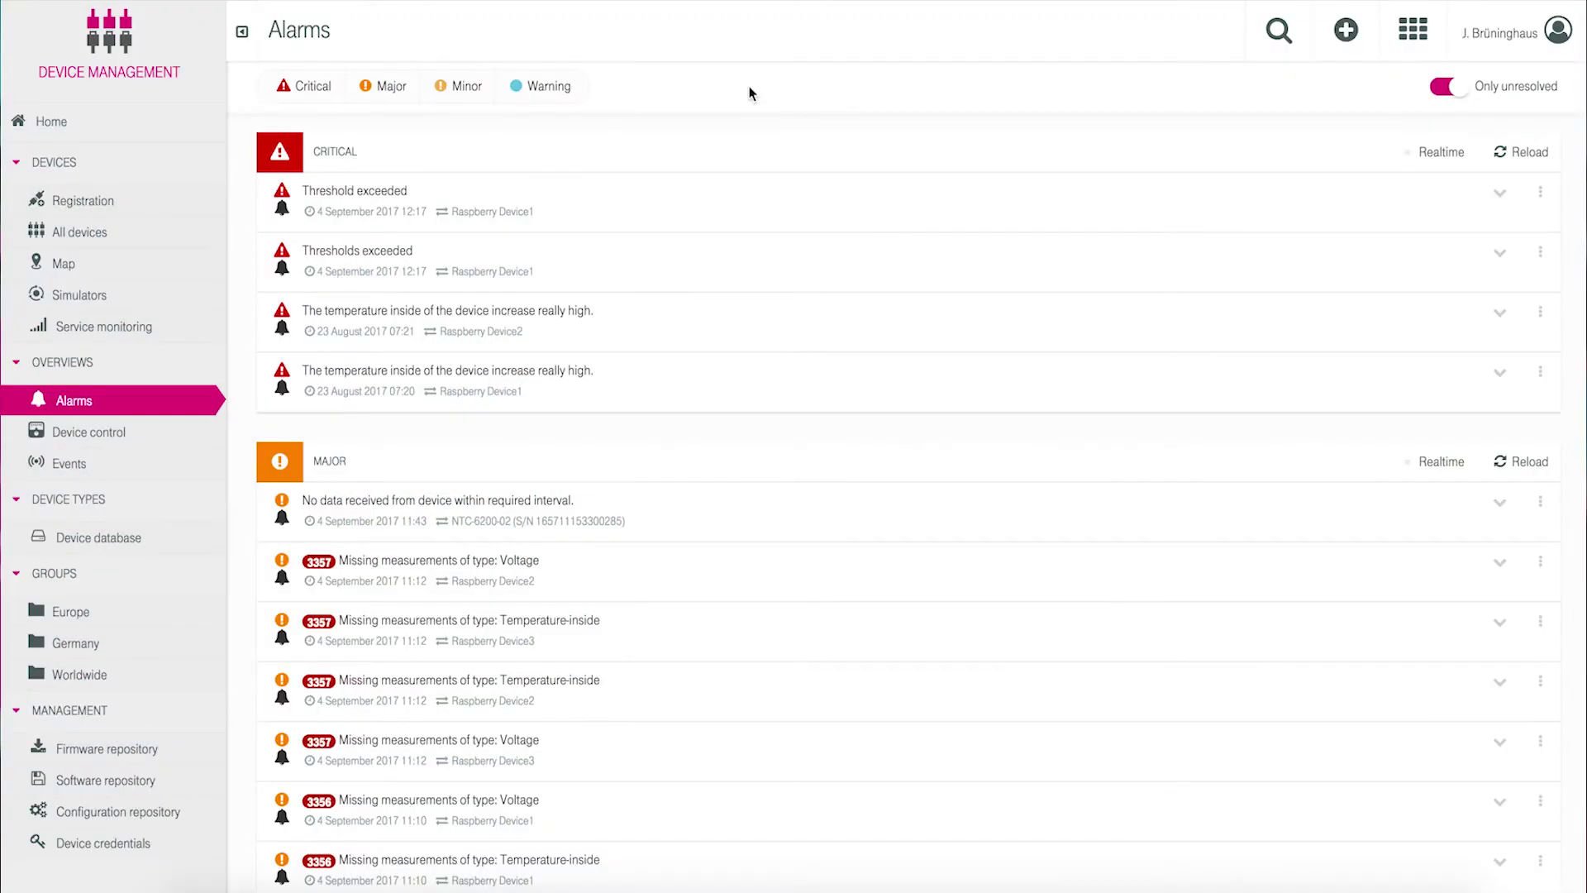
- Review the Threshold exceeded alarm's status and change log, then acknowledge it
left_click(1488, 192)
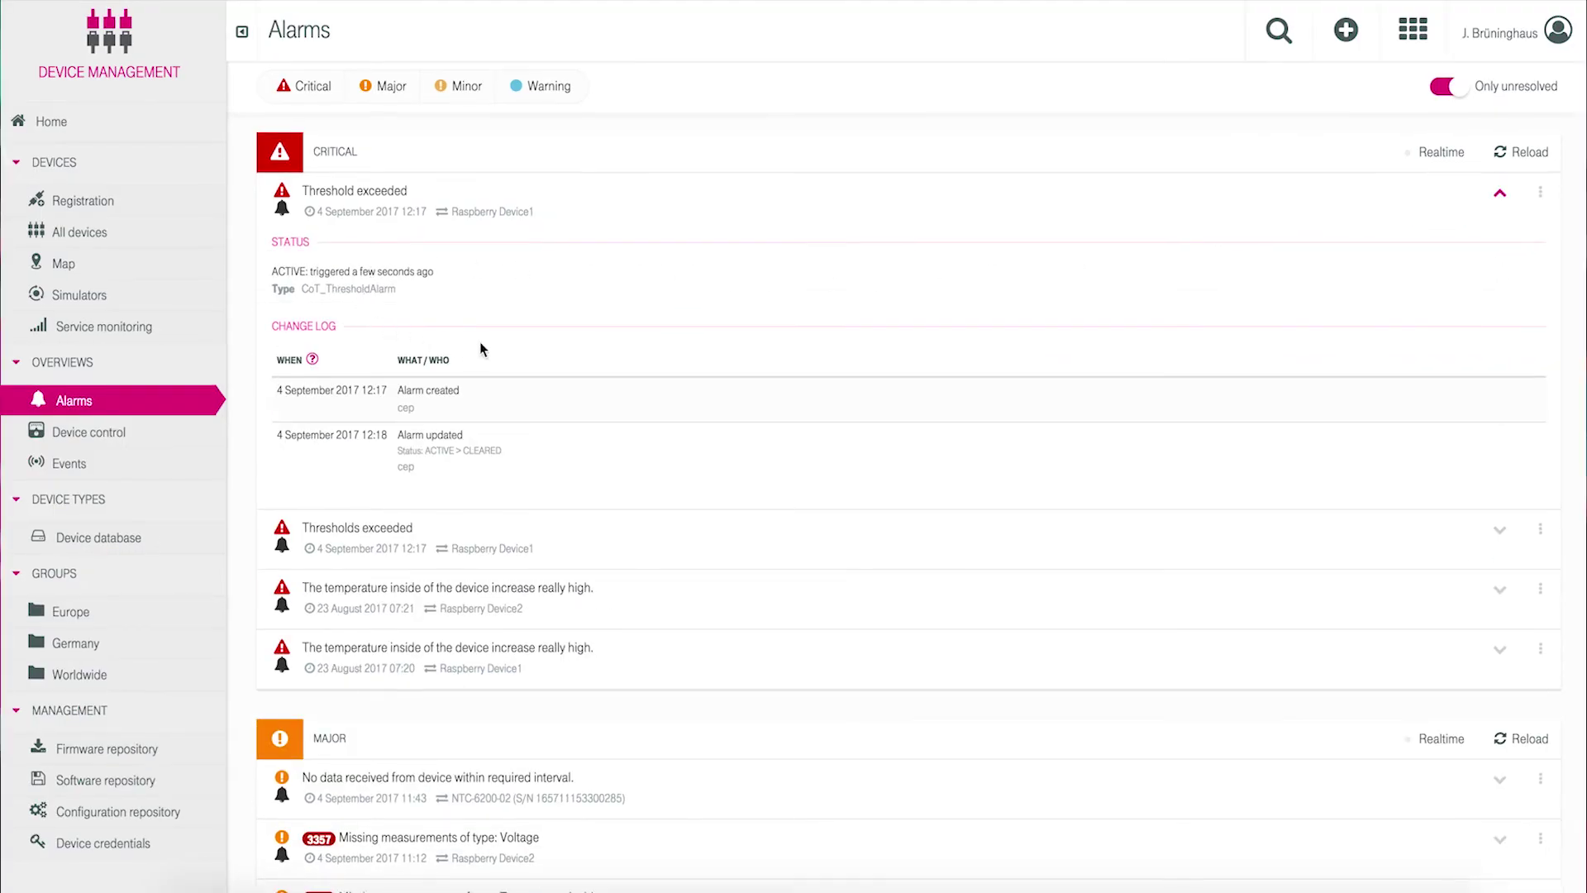
left_click(1498, 193)
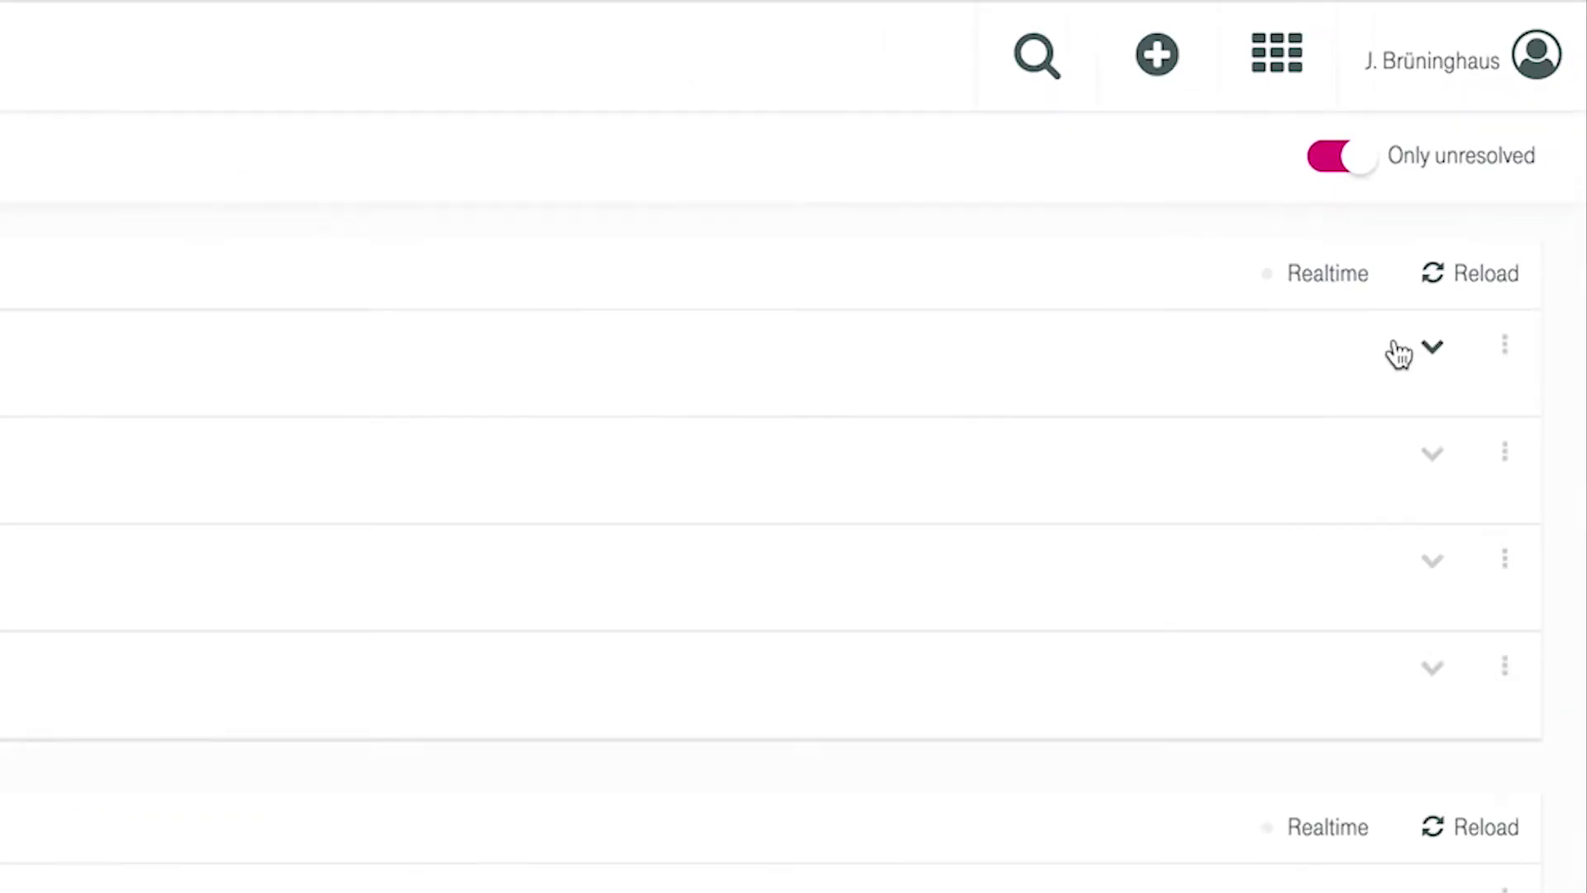
mouse_move(1417, 181)
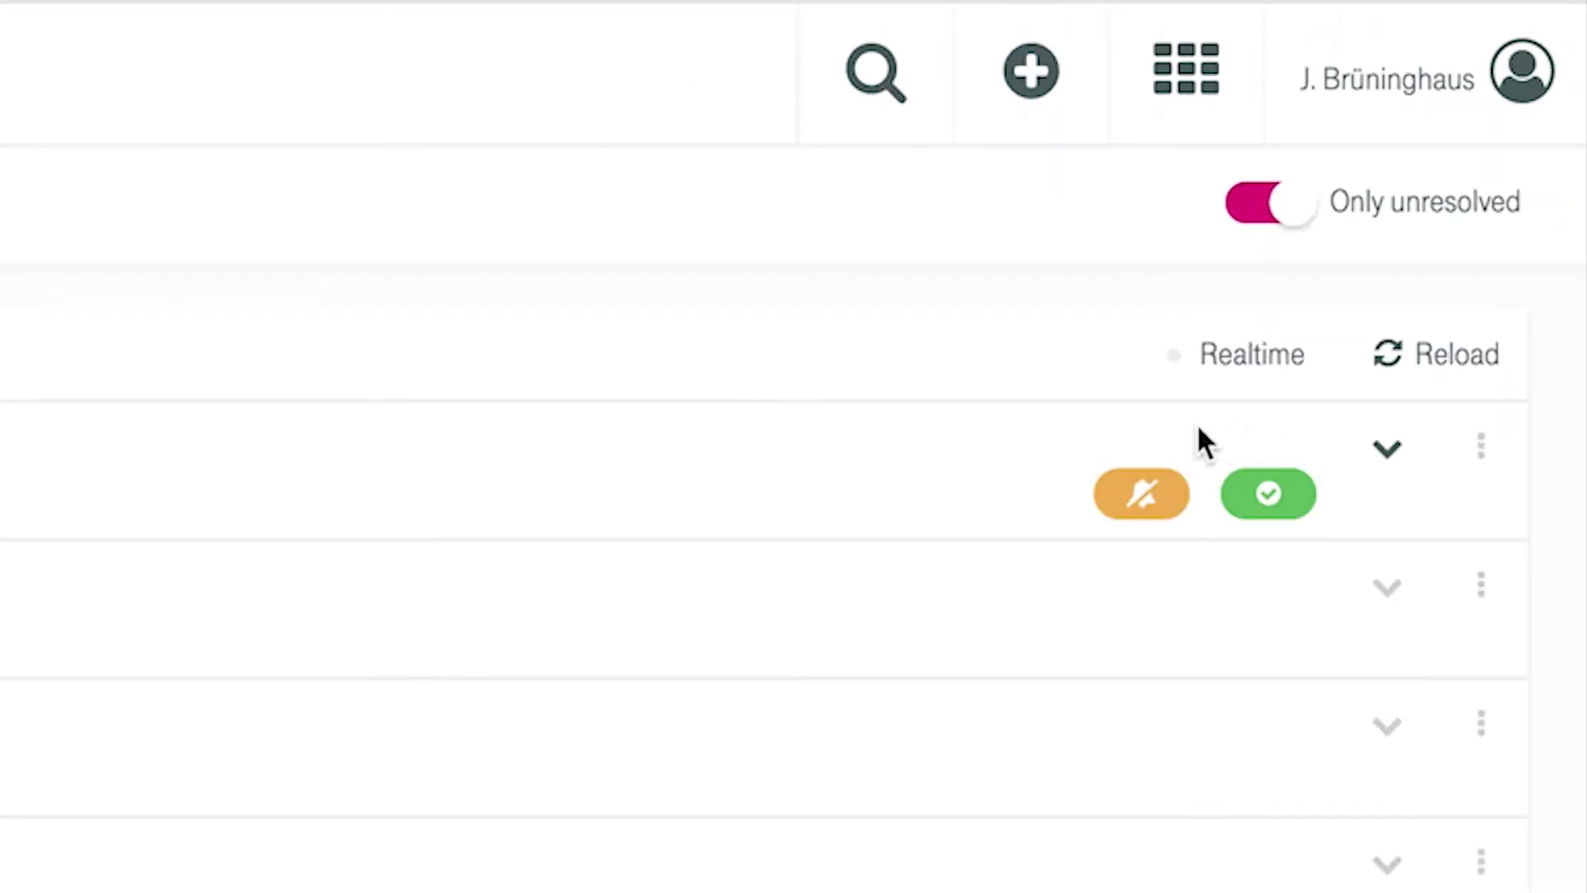
left_click(1137, 496)
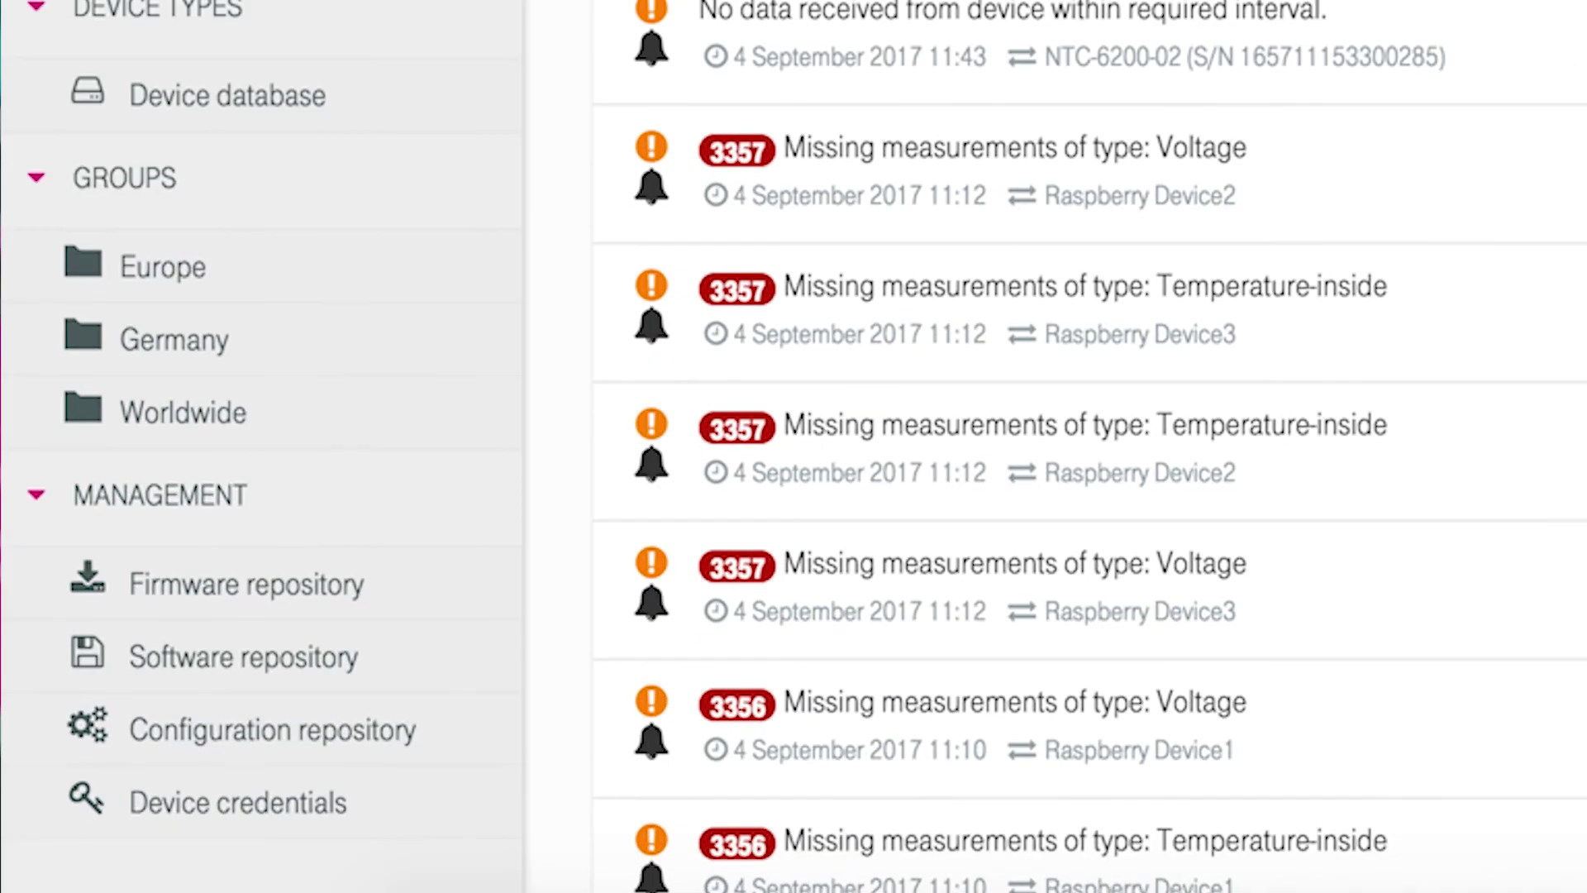
- Open Groups and select Germany to see its East, North, South and West subgroups
left_click(157, 180)
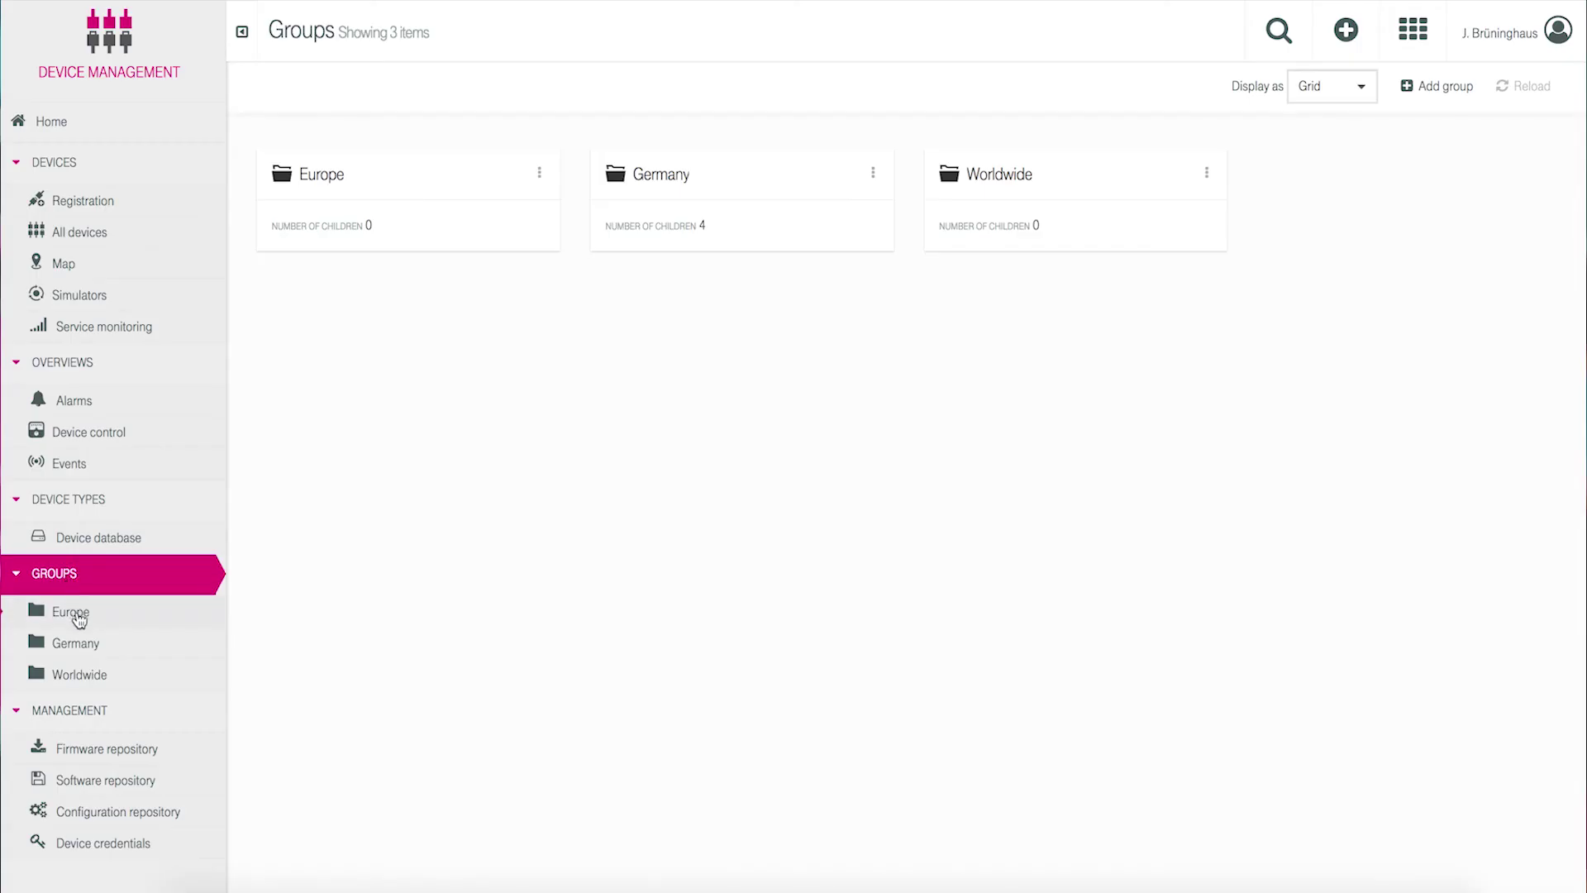
left_click(80, 645)
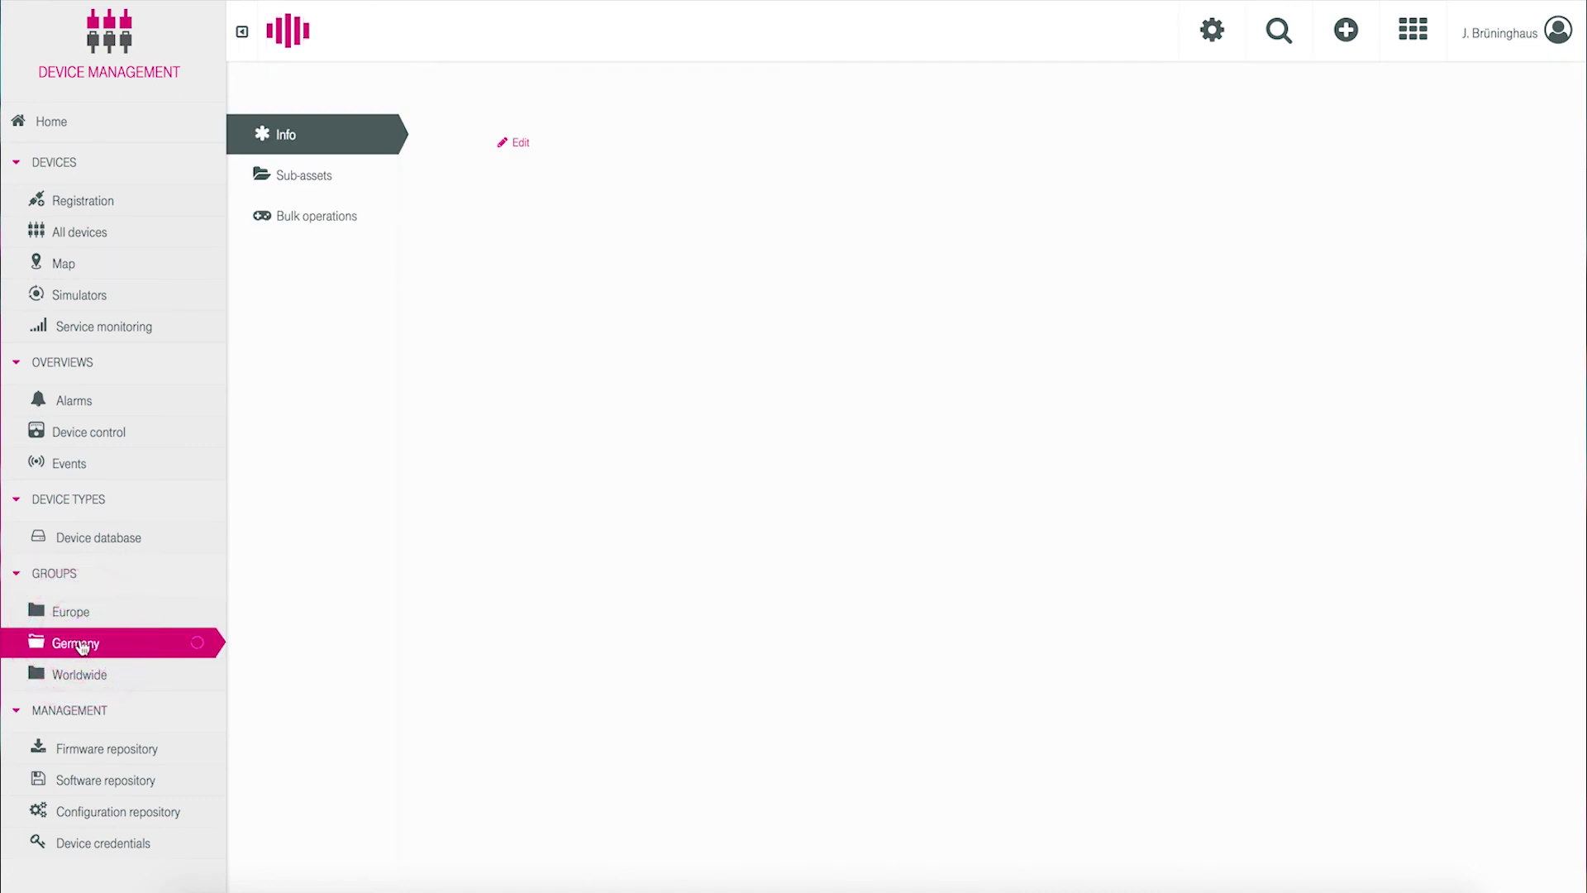